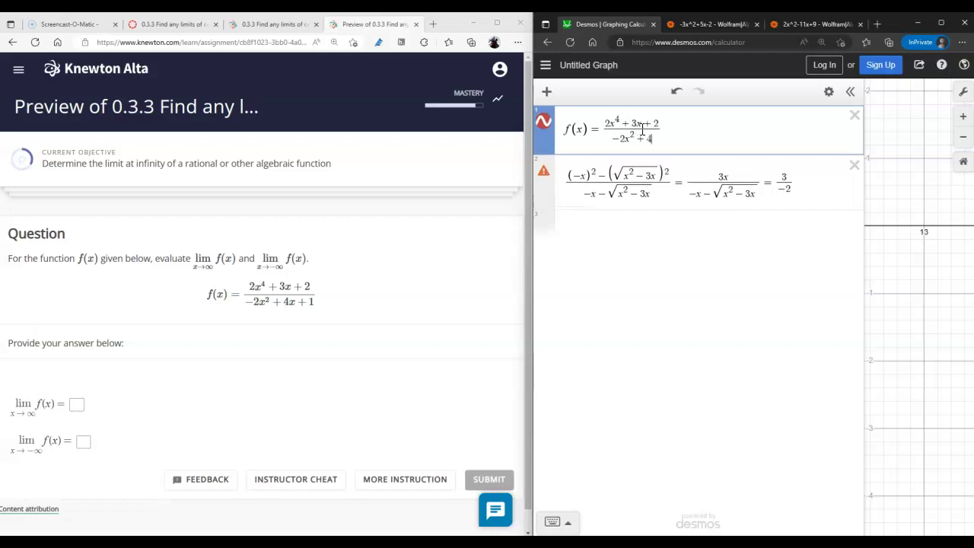
# Step: Finish the denominator with +1 and delete the leftover conjugate expression on line 2
pyautogui.write('+1')
pyautogui.press('Down')
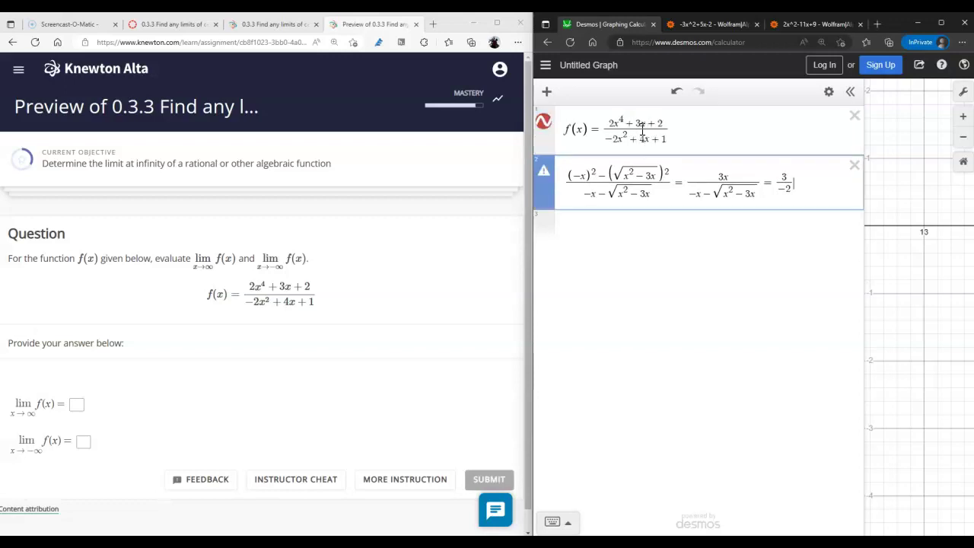
pyautogui.moveTo(803, 179); pyautogui.dragTo(545, 185)
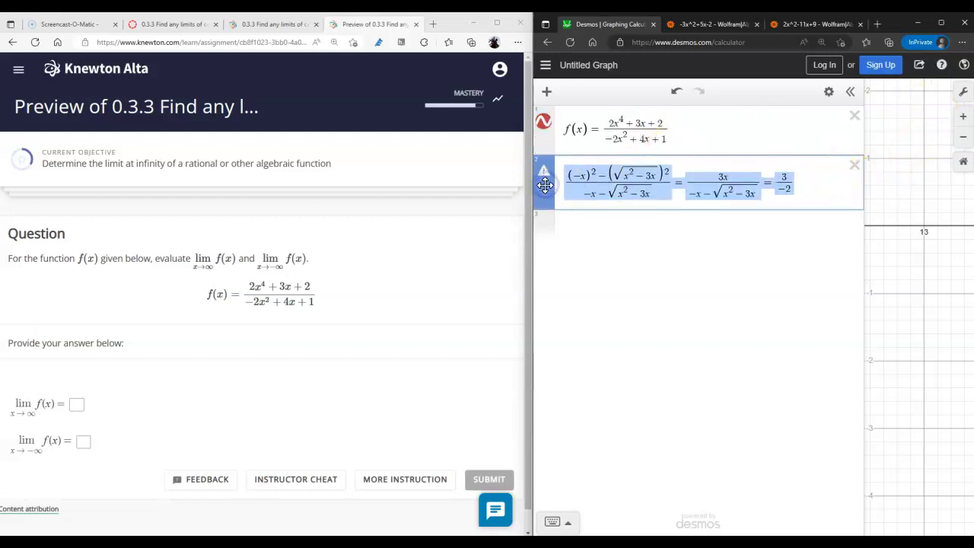
pyautogui.press('BackSpace')
pyautogui.press('BackSpace')
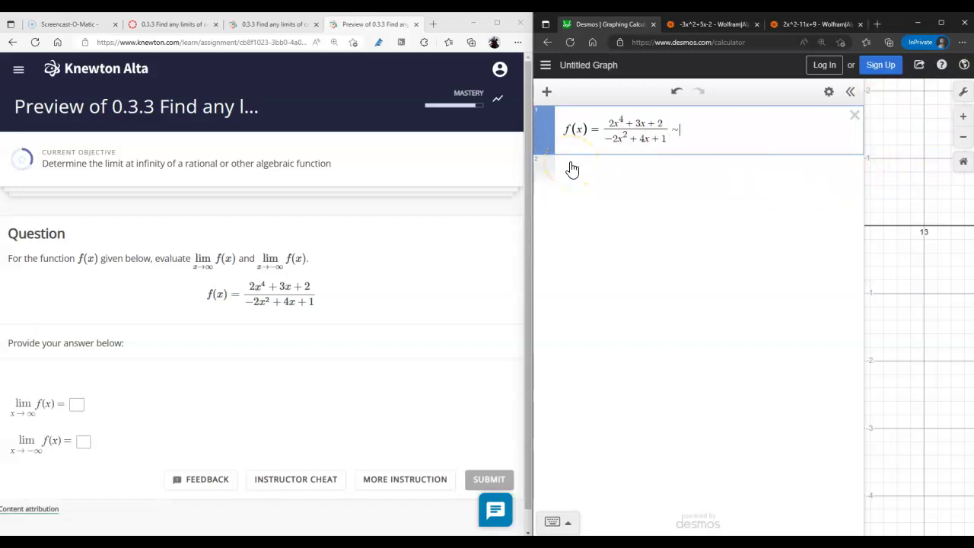
# Step: After f(x)'s tilde, add the leading-term form 2x⁴/−2x² = −x²
pyautogui.hotkey('shift', 'Left')
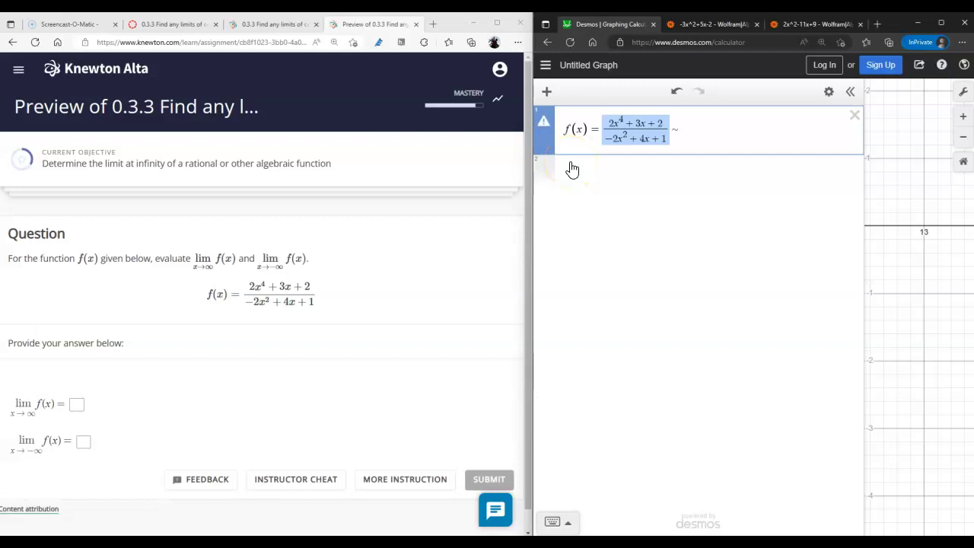
pyautogui.hotkey('ctrl', 'c')
pyautogui.press('End')
pyautogui.hotkey('ctrl', 'v')
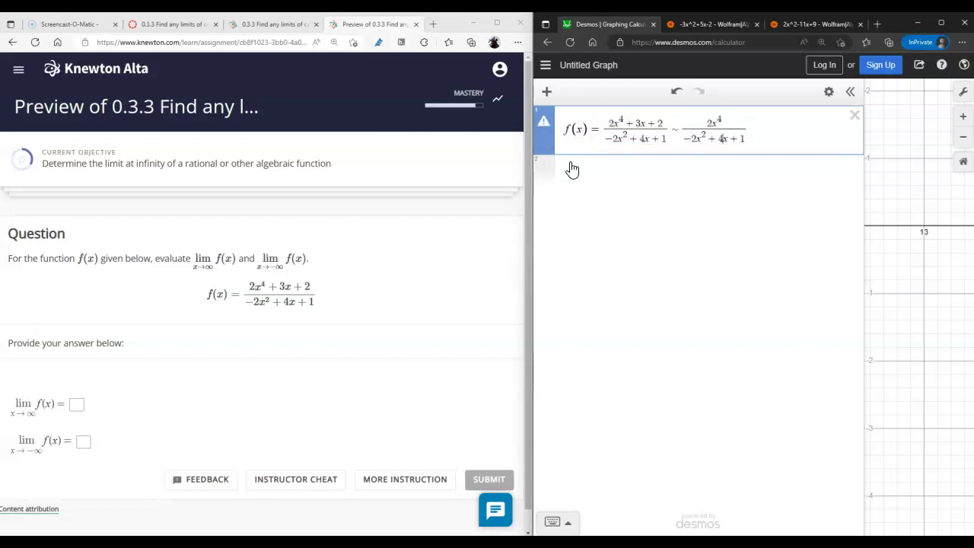
pyautogui.press('BackSpace')
pyautogui.hotkey('shift', 'Left')
pyautogui.press('End')
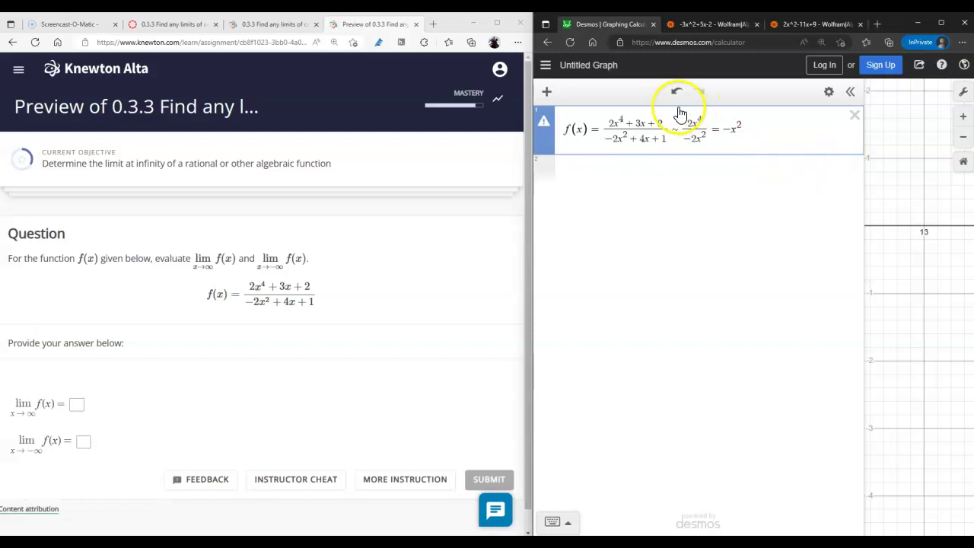
# Step: Copy the original f(x) definition onto a new expression line
pyautogui.moveTo(672, 128); pyautogui.dragTo(539, 133)
pyautogui.click(615, 132)
pyautogui.hotkey('ctrl', 'c')
pyautogui.click(619, 168)
pyautogui.hotkey('ctrl', 'v')
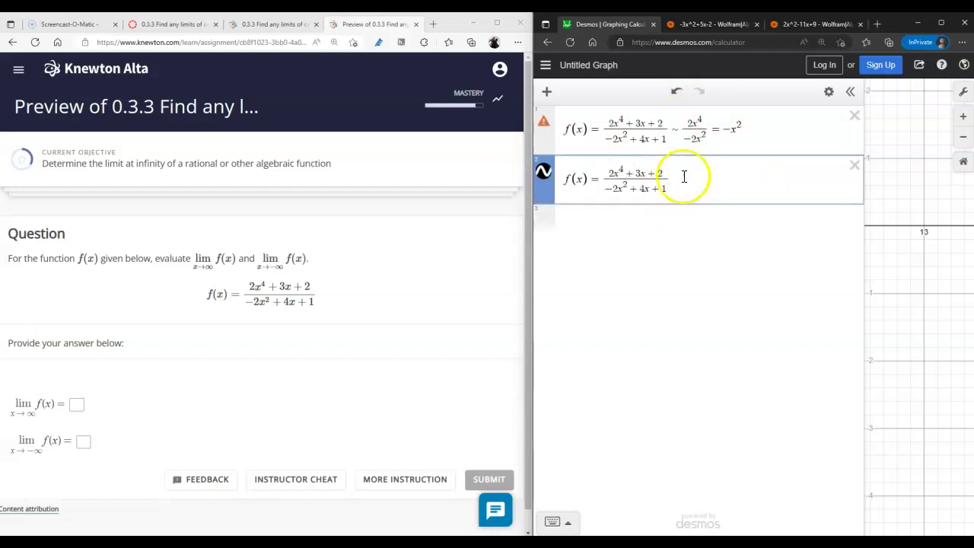
# Step: Narrow the expression panel and reset the graph to the standard view
pyautogui.moveTo(866, 261); pyautogui.dragTo(681, 262)
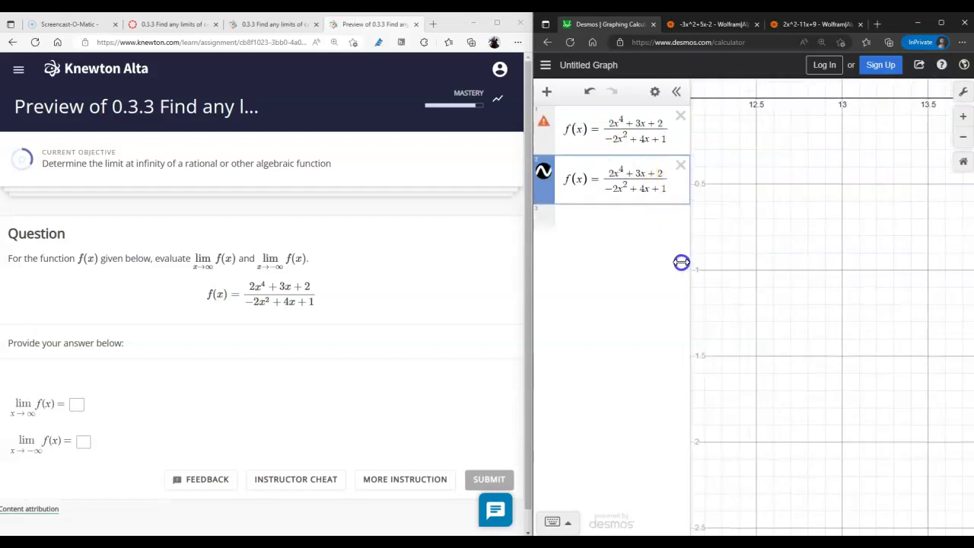
pyautogui.click(963, 161)
pyautogui.scroll(-12, 838, 320)
pyautogui.scroll(-10, 872, 411)
pyautogui.click(900, 472)
pyautogui.moveTo(901, 472); pyautogui.dragTo(805, 309)
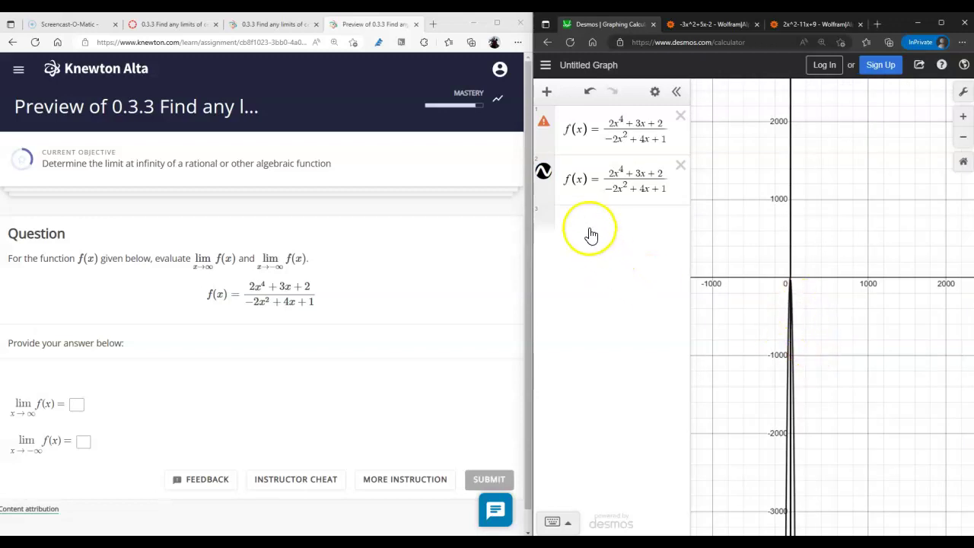
pyautogui.click(964, 165)
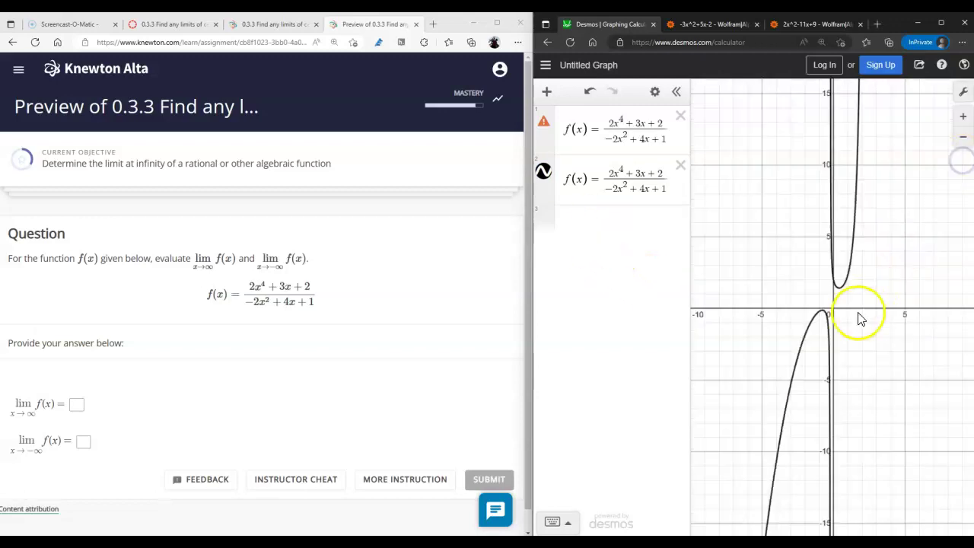
# Step: Graph −x² and follow both curves downward to compare their end behavior
pyautogui.click(597, 218)
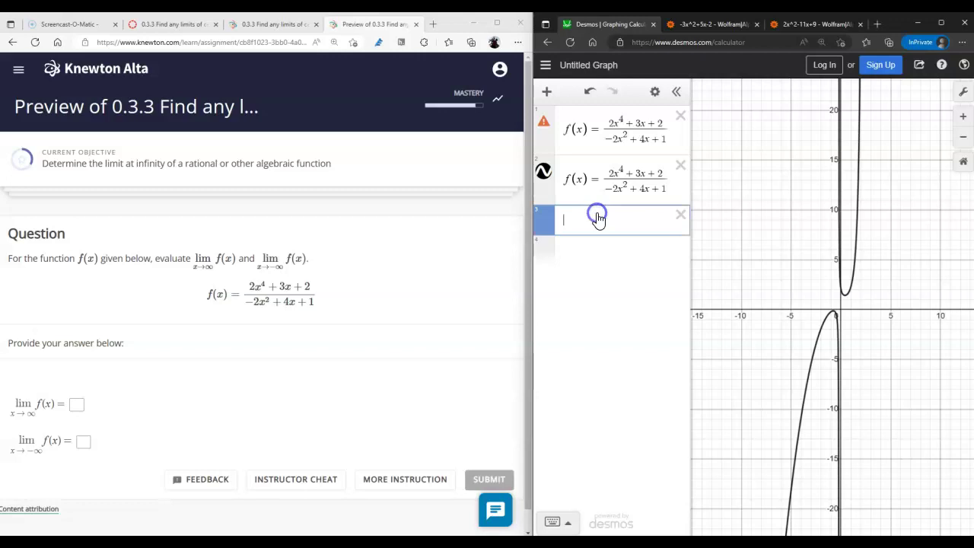
pyautogui.write('-x^2')
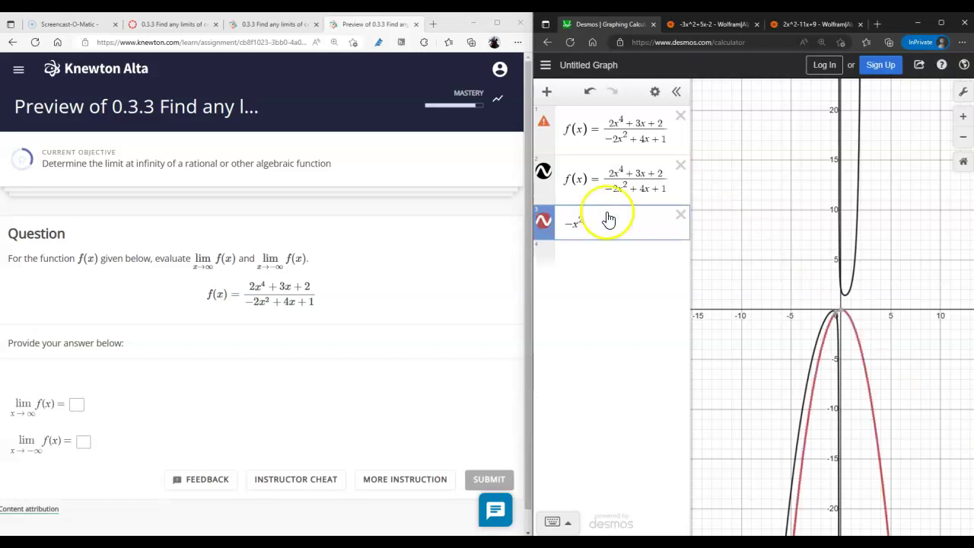
pyautogui.scroll(-5, 869, 301)
pyautogui.moveTo(871, 308); pyautogui.dragTo(882, 137)
pyautogui.moveTo(902, 453); pyautogui.dragTo(893, 307)
pyautogui.moveTo(893, 385); pyautogui.dragTo(880, 258)
pyautogui.moveTo(875, 362); pyautogui.dragTo(883, 228)
pyautogui.moveTo(892, 459); pyautogui.dragTo(902, 328)
pyautogui.moveTo(896, 487); pyautogui.dragTo(889, 450)
pyautogui.moveTo(892, 185); pyautogui.dragTo(850, 409)
pyautogui.moveTo(848, 218); pyautogui.dragTo(845, 261)
pyautogui.moveTo(846, 313); pyautogui.dragTo(859, 261)
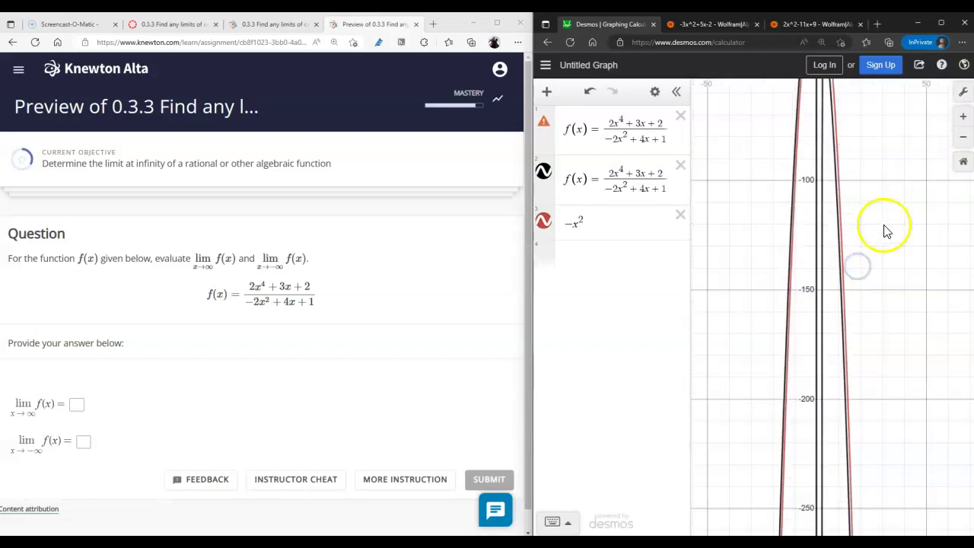
pyautogui.moveTo(885, 226); pyautogui.dragTo(887, 315)
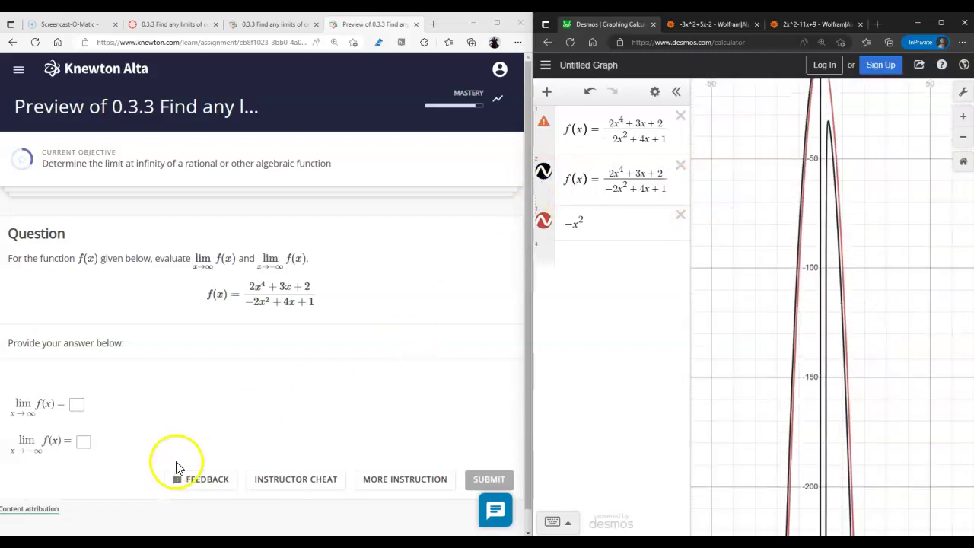
# Step: Enter −∞ as the answer for both x→∞ and x→−∞
pyautogui.click(76, 404)
pyautogui.write('-')
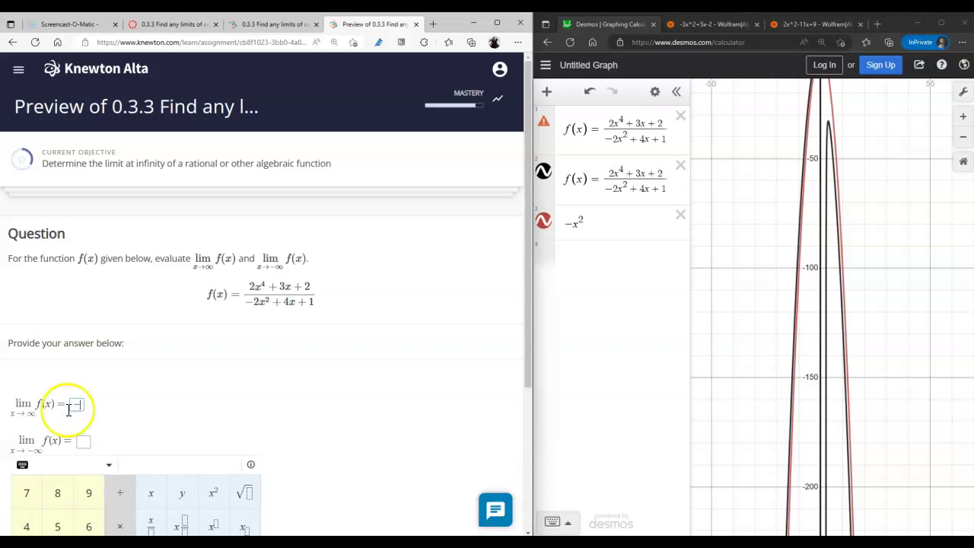
pyautogui.scroll(-3, 235, 496)
pyautogui.click(213, 417)
pyautogui.click(83, 230)
pyautogui.write('-')
pyautogui.click(213, 418)
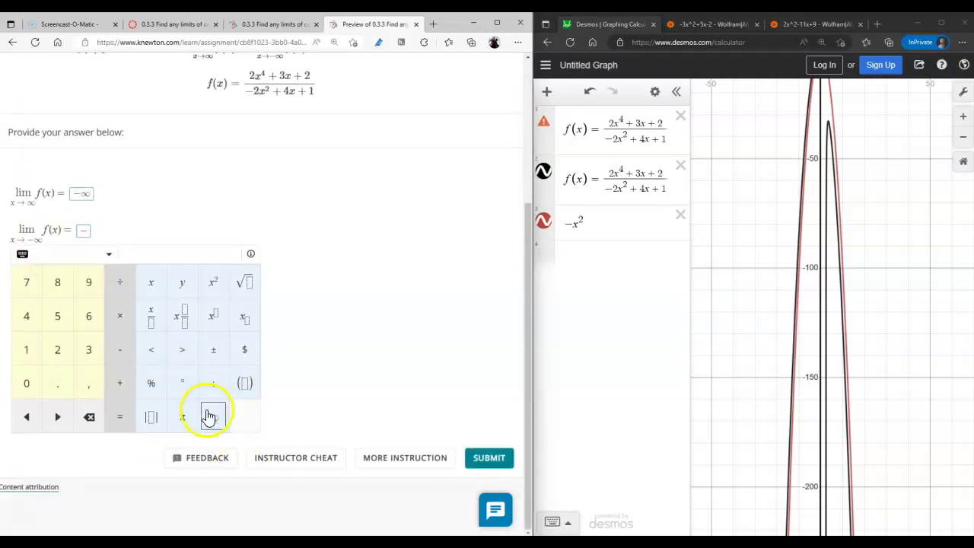
# Step: Submit the −∞ answers, continue to the next question, and select Desmos expression 1
pyautogui.click(479, 456)
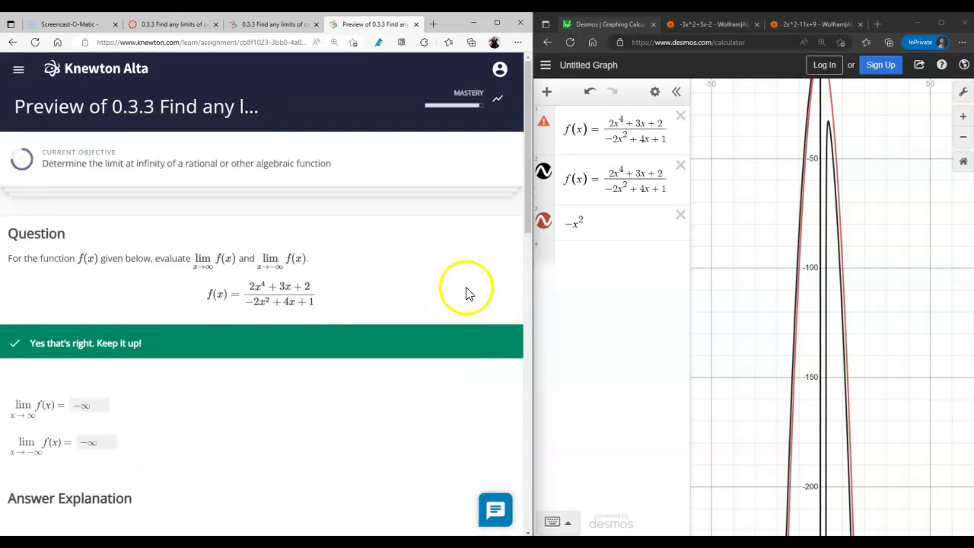
pyautogui.scroll(-15, 479, 290)
pyautogui.click(498, 475)
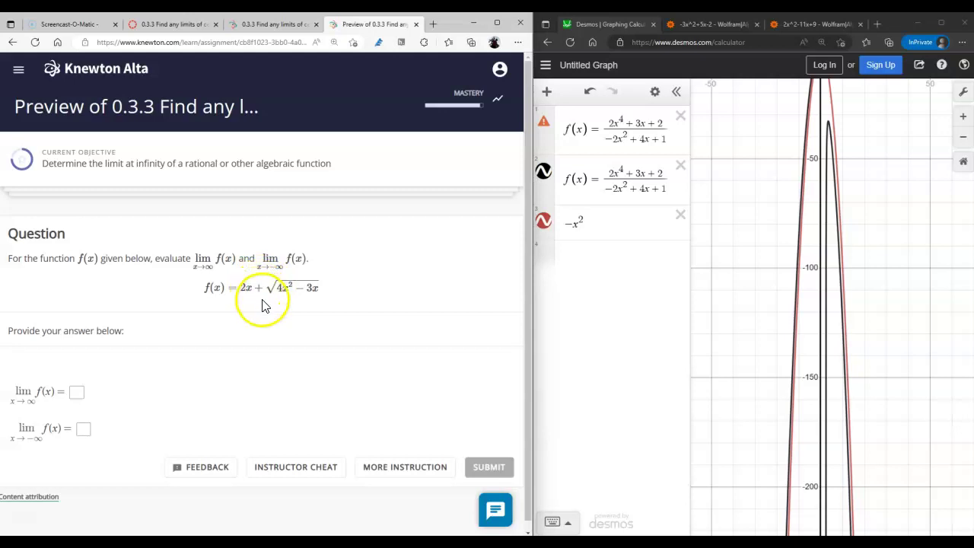
pyautogui.moveTo(796, 543)
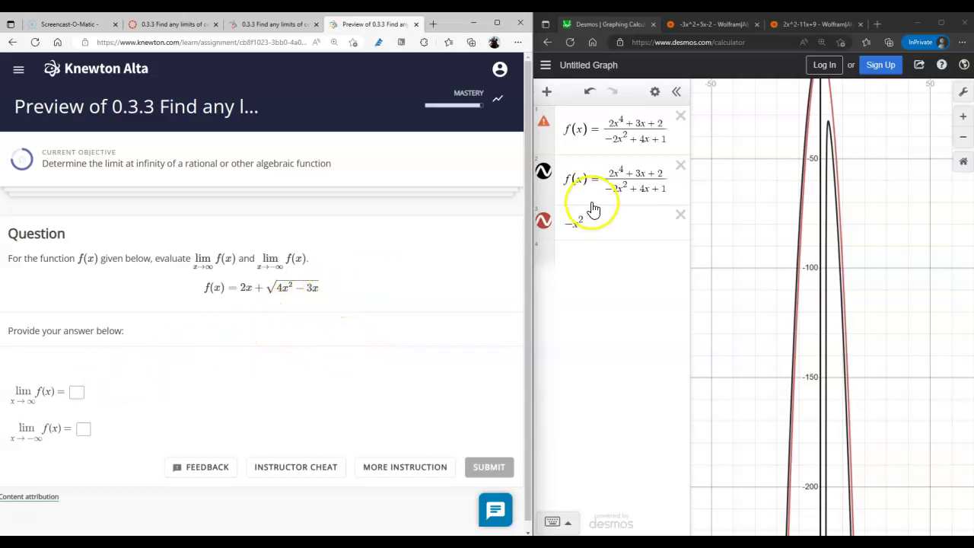
pyautogui.moveTo(692, 113); pyautogui.dragTo(798, 130)
pyautogui.moveTo(735, 129); pyautogui.dragTo(611, 135)
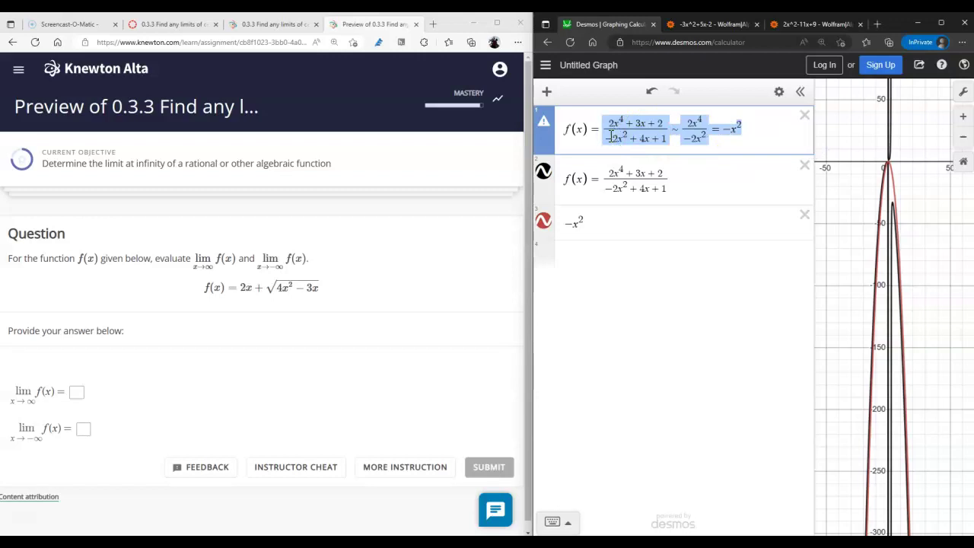
# Step: Replace expression 1 with 2x+√(4x²−3x), delete the other two expressions, and center the graph
pyautogui.write('2x+sqrt')
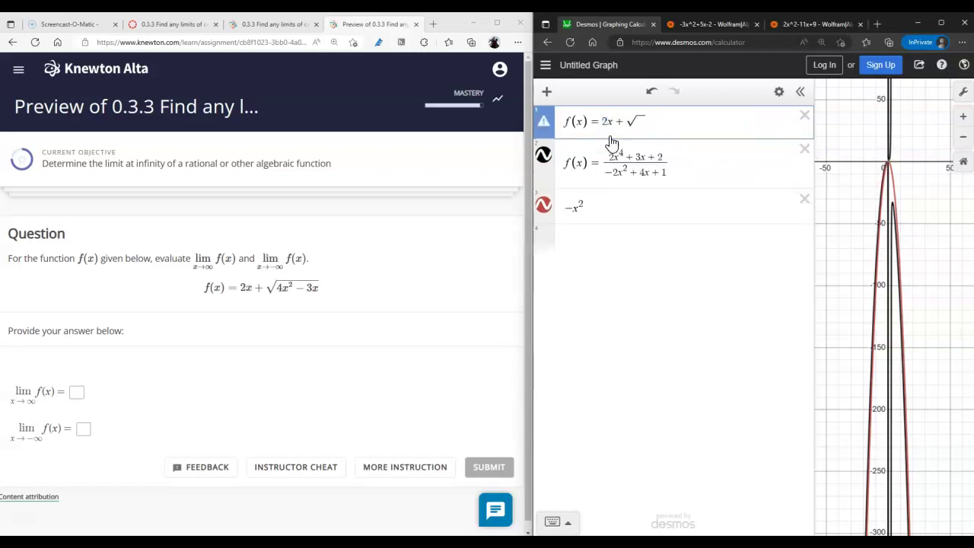
pyautogui.write('4x^2')
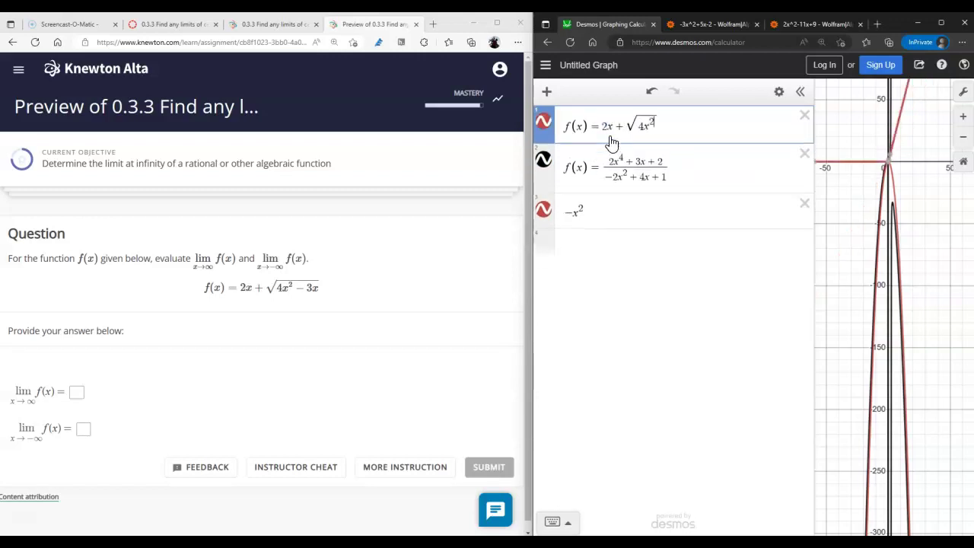
pyautogui.write('-3x')
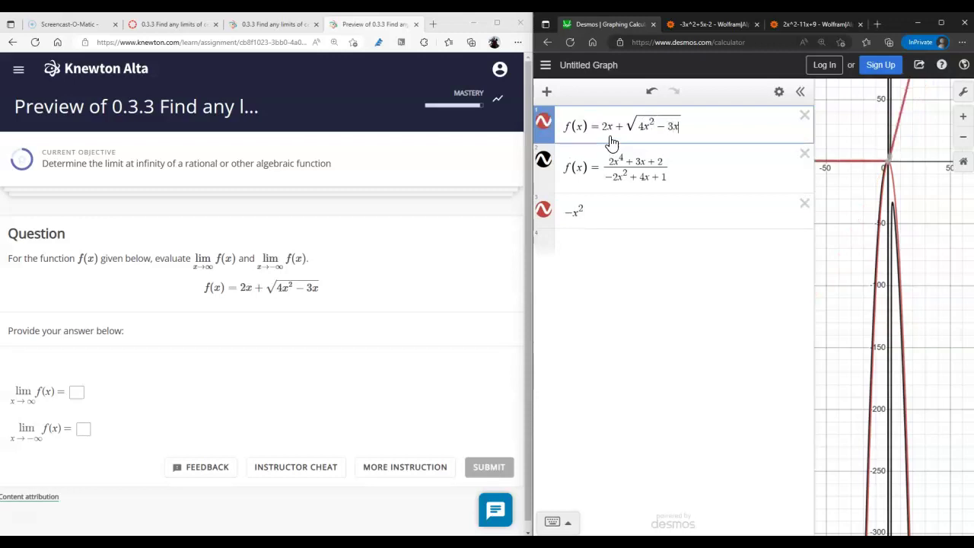
pyautogui.click(804, 159)
pyautogui.click(805, 158)
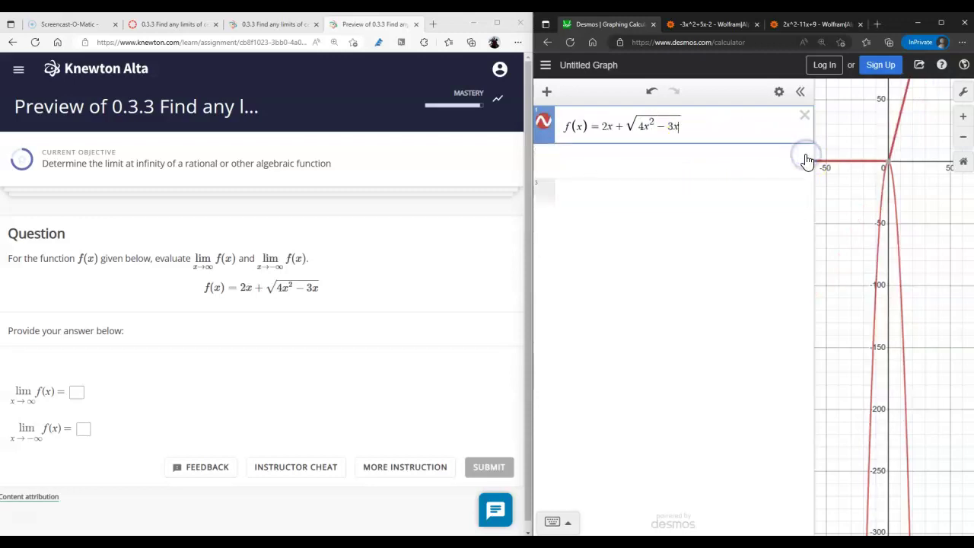
pyautogui.moveTo(813, 188); pyautogui.dragTo(702, 200)
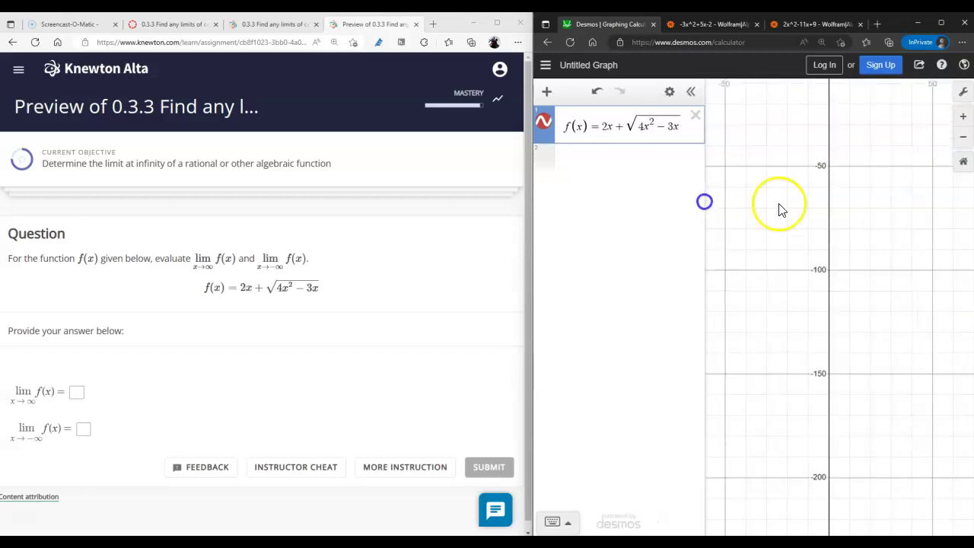
pyautogui.moveTo(780, 207); pyautogui.dragTo(779, 483)
pyautogui.scroll(5, 853, 386)
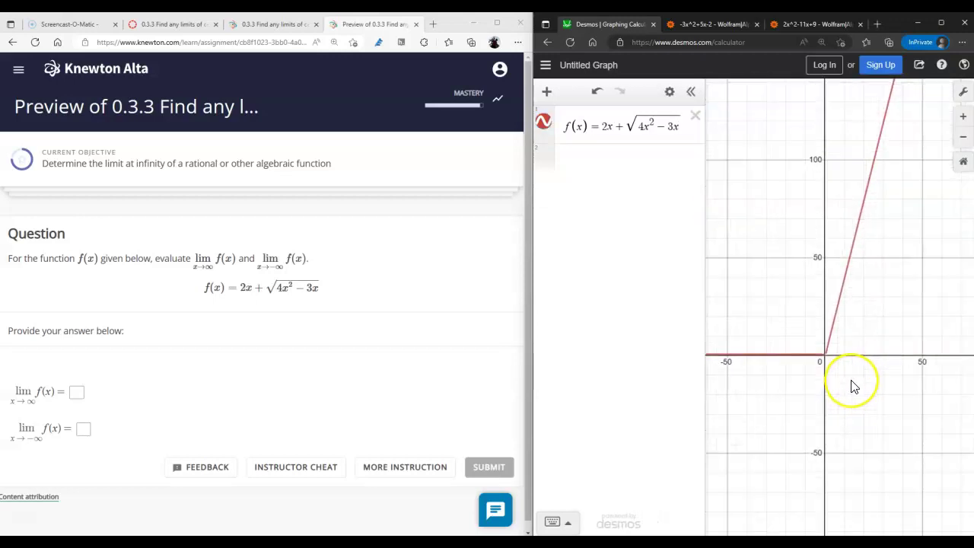
pyautogui.scroll(1, 854, 387)
pyautogui.moveTo(853, 387); pyautogui.dragTo(733, 435)
# Step: Enter ∞ as the limit for x→∞
pyautogui.click(76, 391)
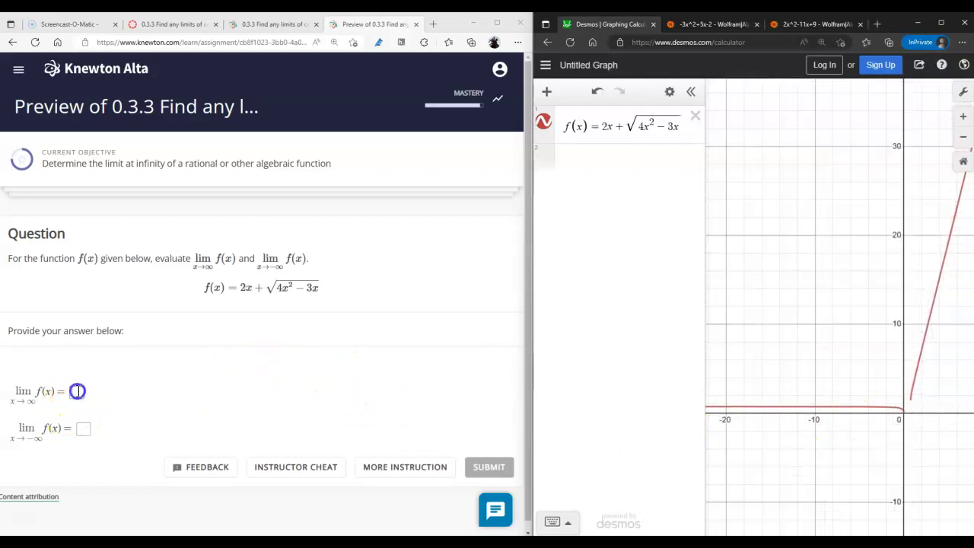
pyautogui.click(213, 493)
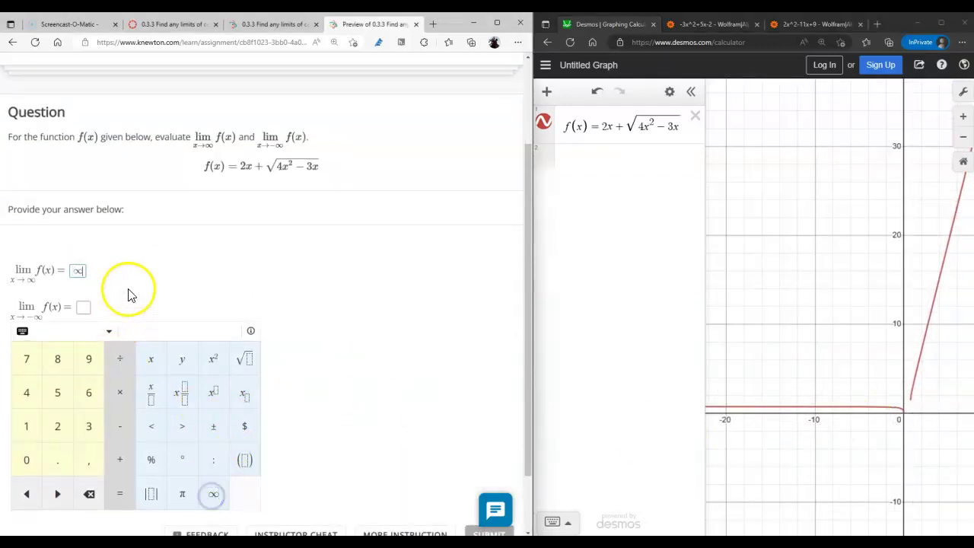
pyautogui.click(130, 292)
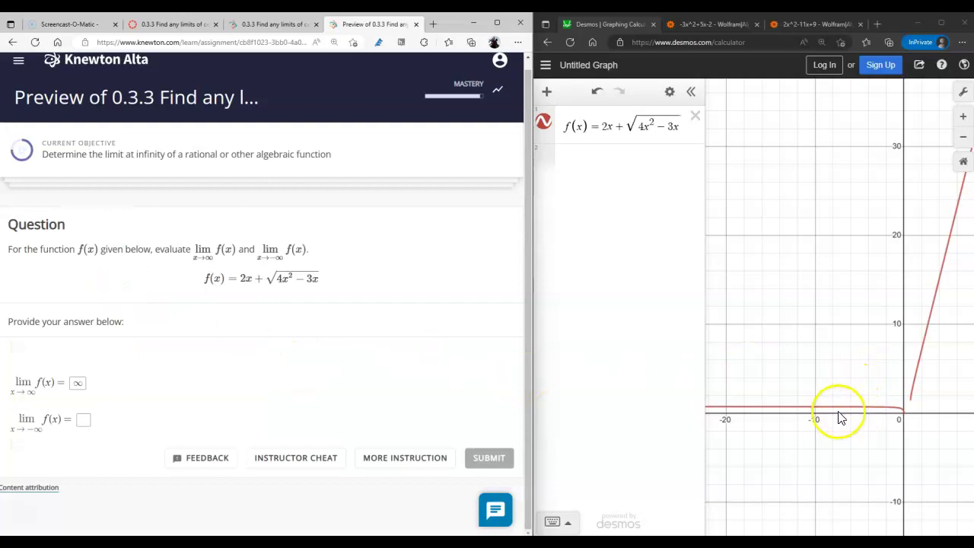
# Step: Zoom the Desmos graph to read the curve's height around x = −7.5
pyautogui.scroll(4, 839, 415)
pyautogui.scroll(8, 841, 418)
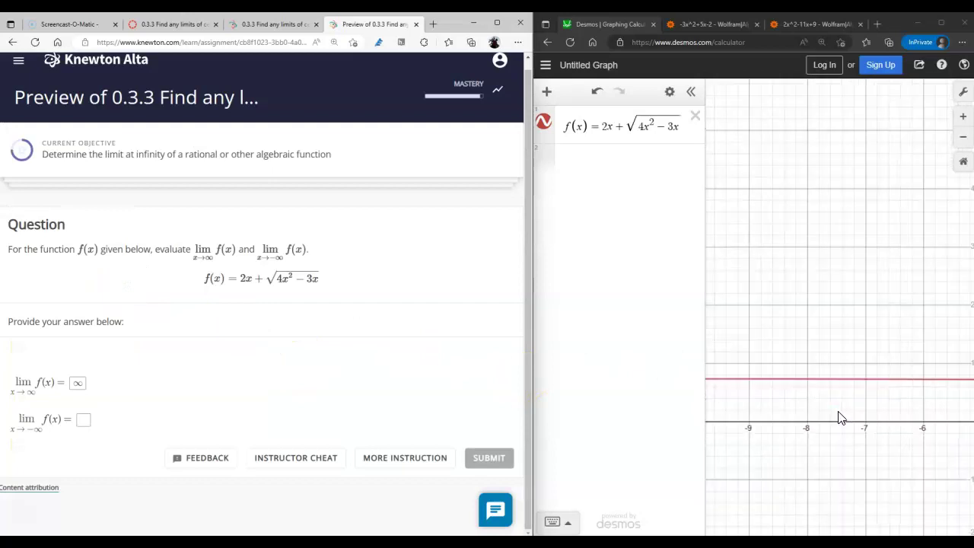
pyautogui.click(796, 421)
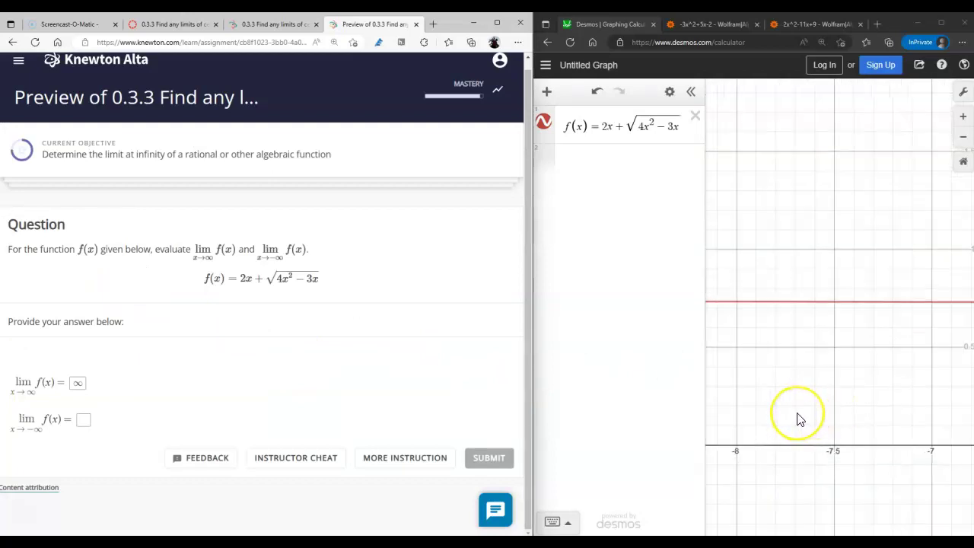
pyautogui.scroll(3, 799, 419)
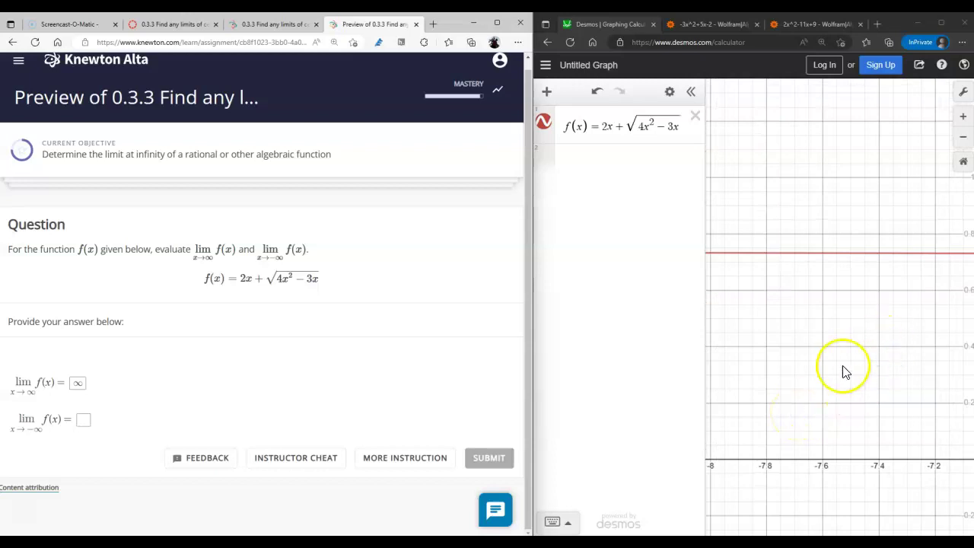
pyautogui.scroll(4, 844, 370)
pyautogui.scroll(-2, 840, 407)
pyautogui.scroll(2, 825, 435)
pyautogui.moveTo(826, 431); pyautogui.dragTo(835, 481)
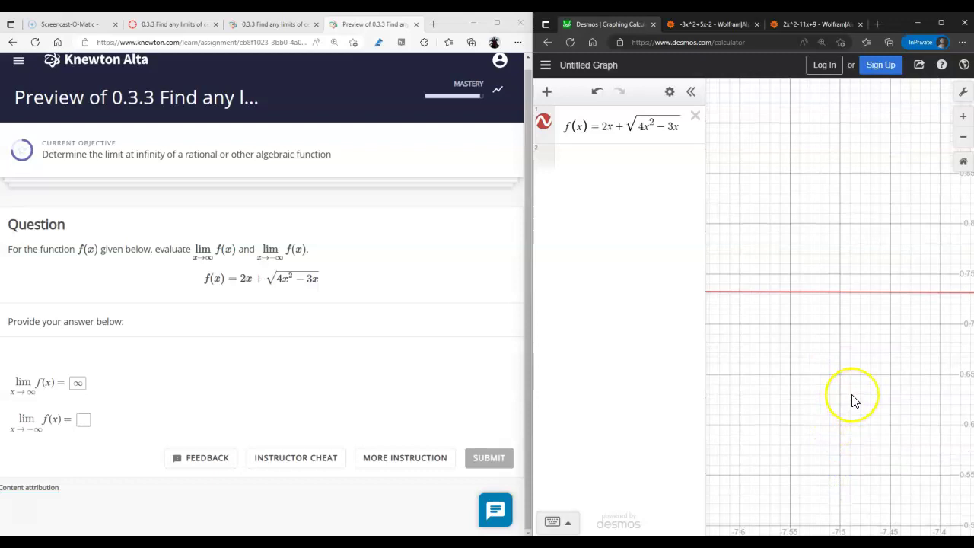
pyautogui.scroll(1, 853, 400)
pyautogui.scroll(-2, 861, 385)
pyautogui.scroll(-3, 864, 387)
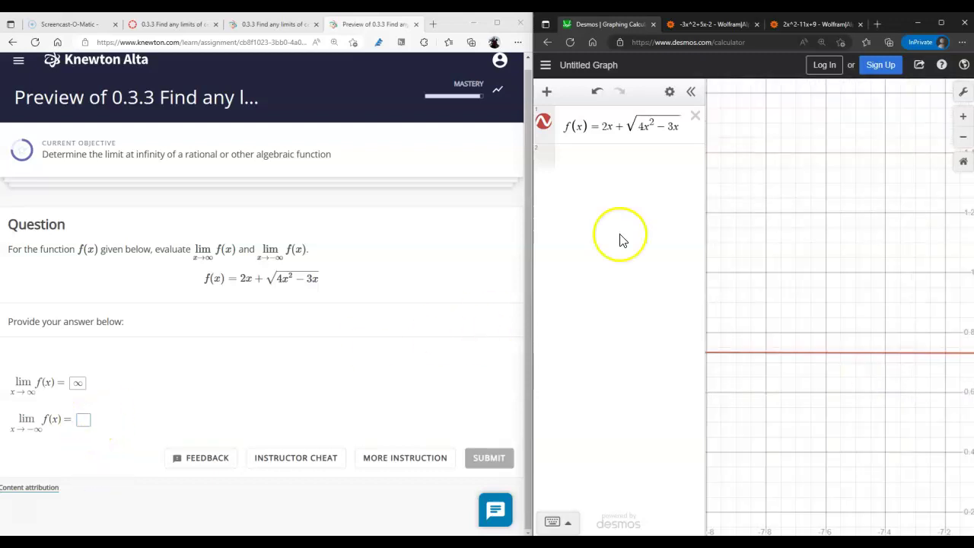
# Step: Widen the expression list and move into the x→−∞ answer box
pyautogui.moveTo(705, 177); pyautogui.dragTo(822, 185)
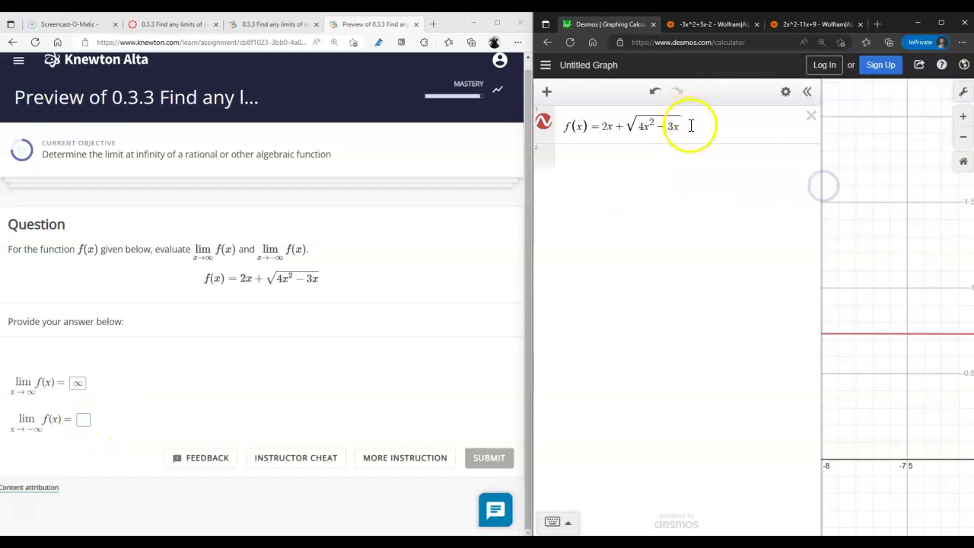
pyautogui.moveTo(689, 125); pyautogui.dragTo(601, 132)
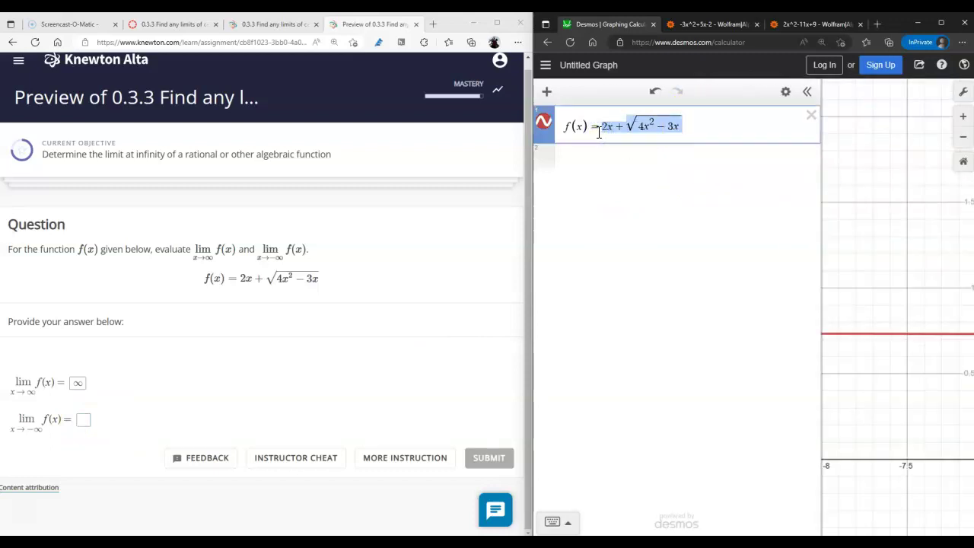
pyautogui.press('Right')
pyautogui.click(85, 418)
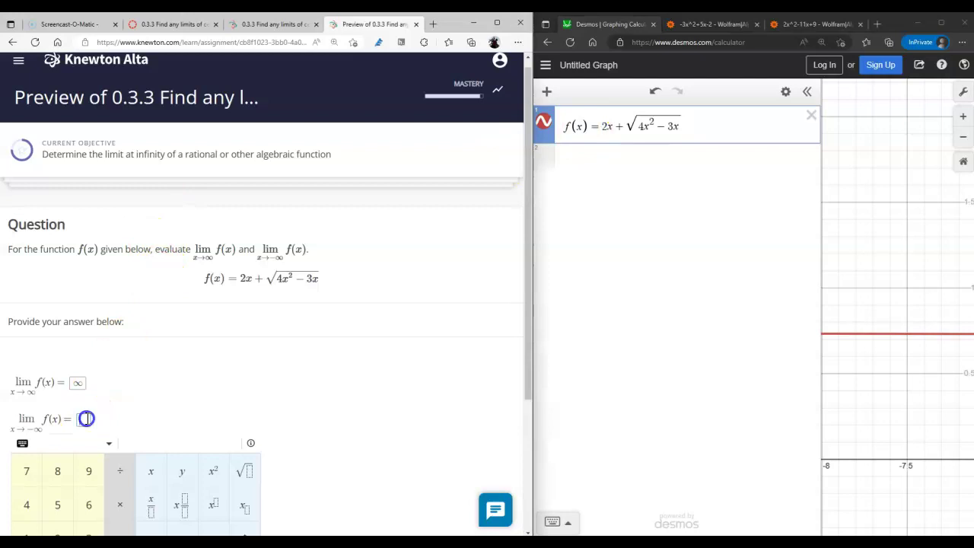
# Step: Enter 0.75 for x→−∞, then rewrite f(x) in Desmos as (2x+√(4x²−3x))/1
pyautogui.write('0.75')
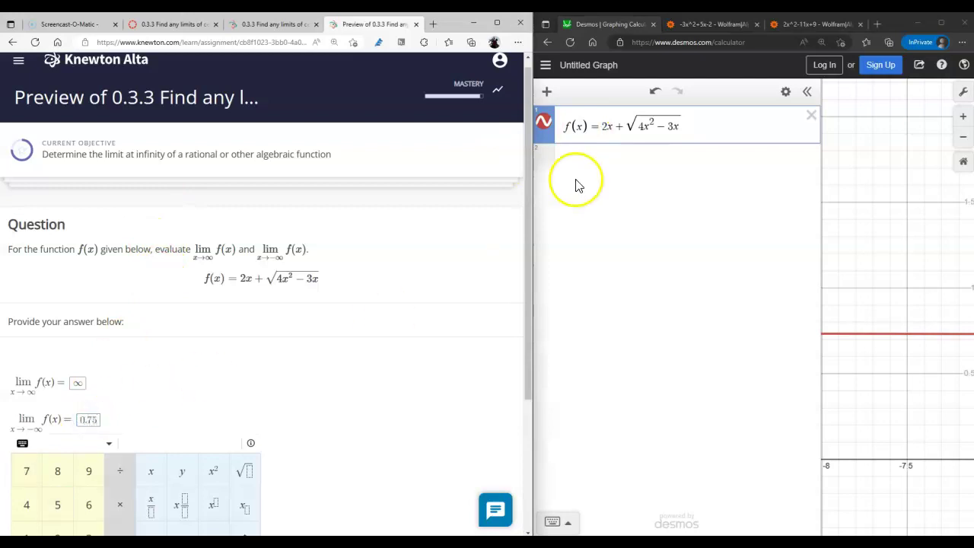
pyautogui.click(681, 124)
pyautogui.moveTo(682, 124); pyautogui.dragTo(603, 130)
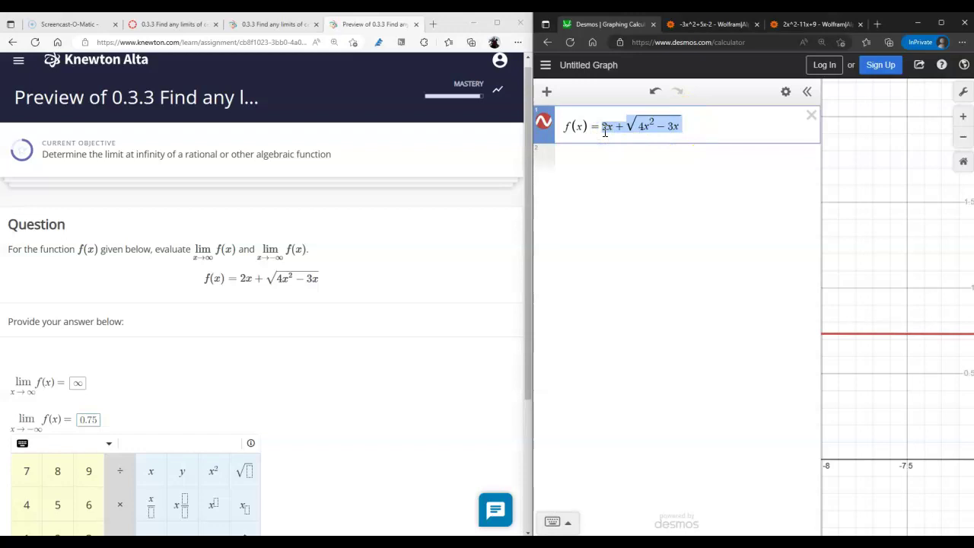
pyautogui.hotkey('ctrl', 'x')
pyautogui.write('/')
pyautogui.hotkey('ctrl', 'v')
pyautogui.press('Down')
pyautogui.write('1')
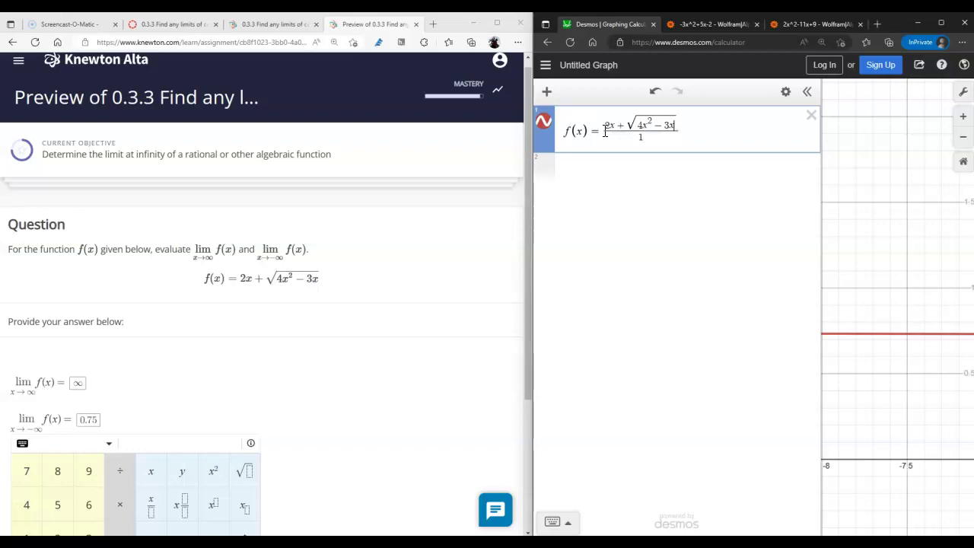
# Step: Multiply by a second copy of 2x+√(4x²−3x) and put it in the denominator
pyautogui.click(605, 131)
pyautogui.write('(')
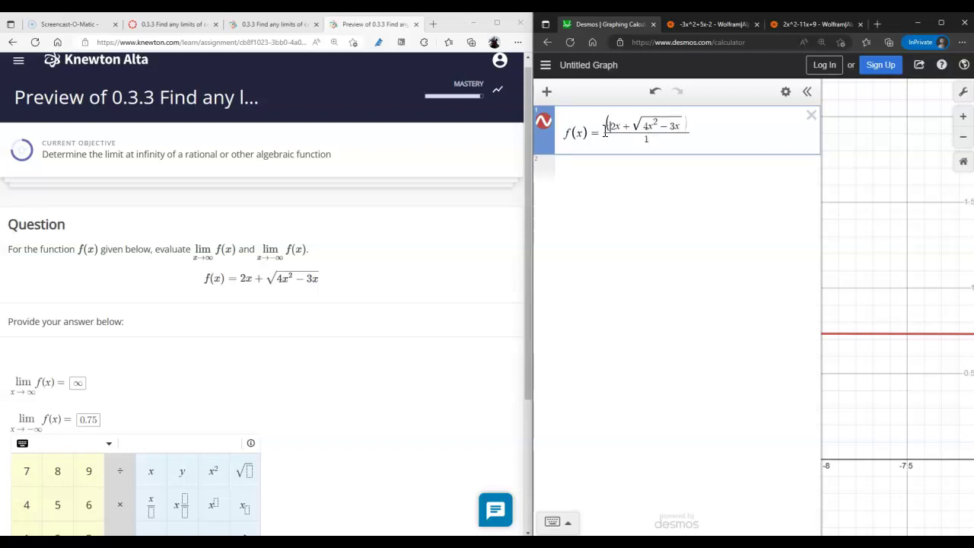
pyautogui.press('End')
pyautogui.hotkey('ctrl', 'v')
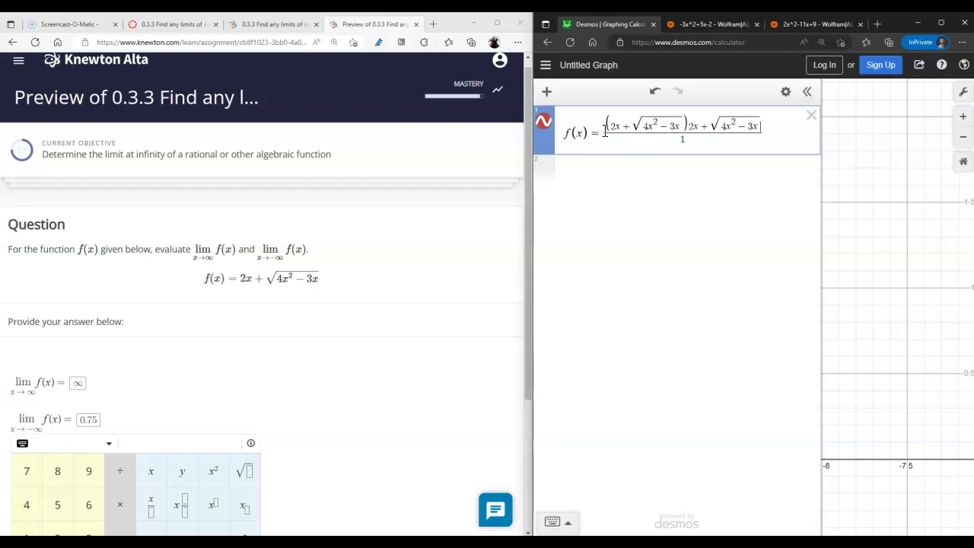
pyautogui.hotkey('ctrl', 'z')
pyautogui.write('(')
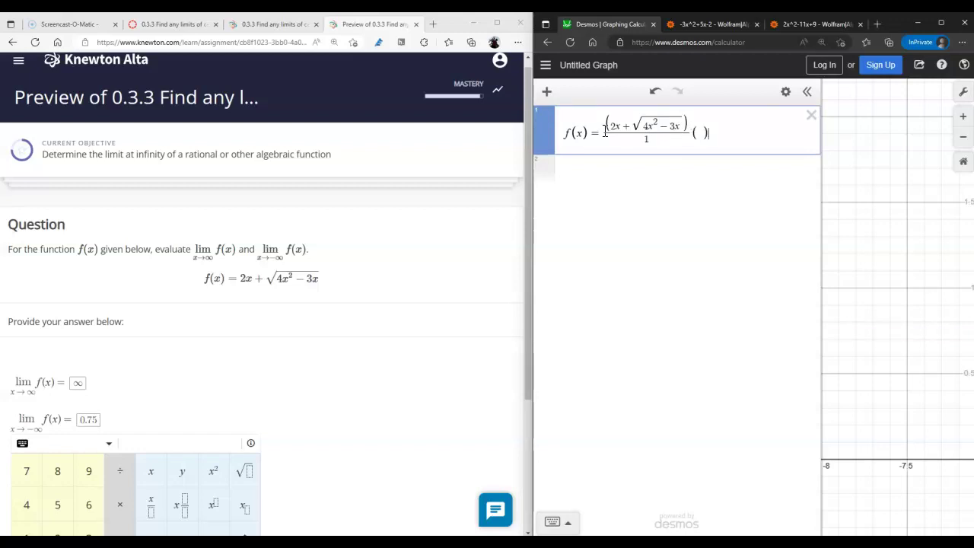
pyautogui.press('BackSpace')
pyautogui.write('(')
pyautogui.hotkey('ctrl', 'v')
pyautogui.press('BackSpace')
pyautogui.hotkey('ctrl', 'v')
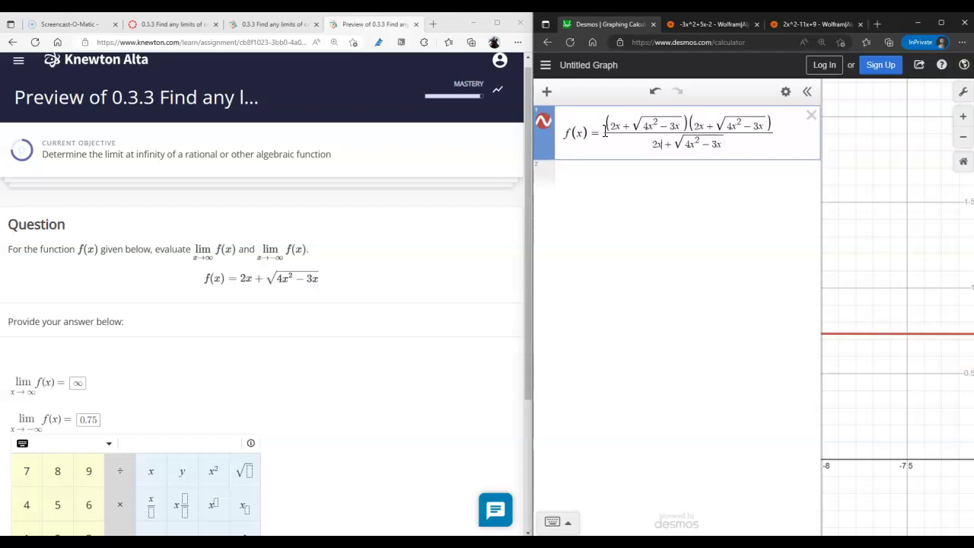
# Step: Turn the denominator and second factor into the conjugate 2x−√(4x²−3x), then copy the fraction
pyautogui.press('BackSpace')
pyautogui.write('-')
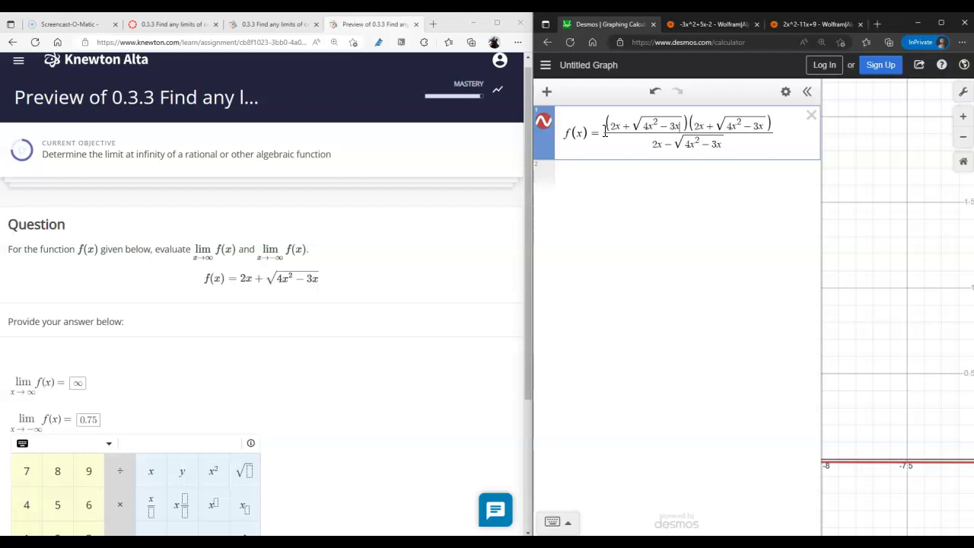
pyautogui.press('Delete')
pyautogui.write('-')
pyautogui.moveTo(822, 180); pyautogui.dragTo(858, 181)
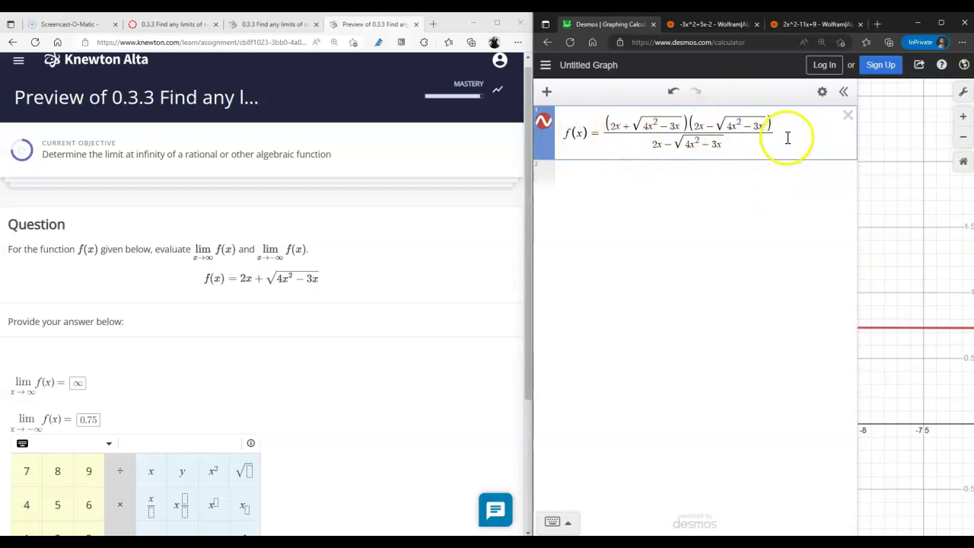
pyautogui.moveTo(787, 134); pyautogui.dragTo(640, 145)
pyautogui.hotkey('ctrl', 'c')
# Step: Paste the conjugate fraction into line 2 and expand the numerator to 4x² − 4x² + 3x
pyautogui.click(636, 182)
pyautogui.hotkey('ctrl', 'v')
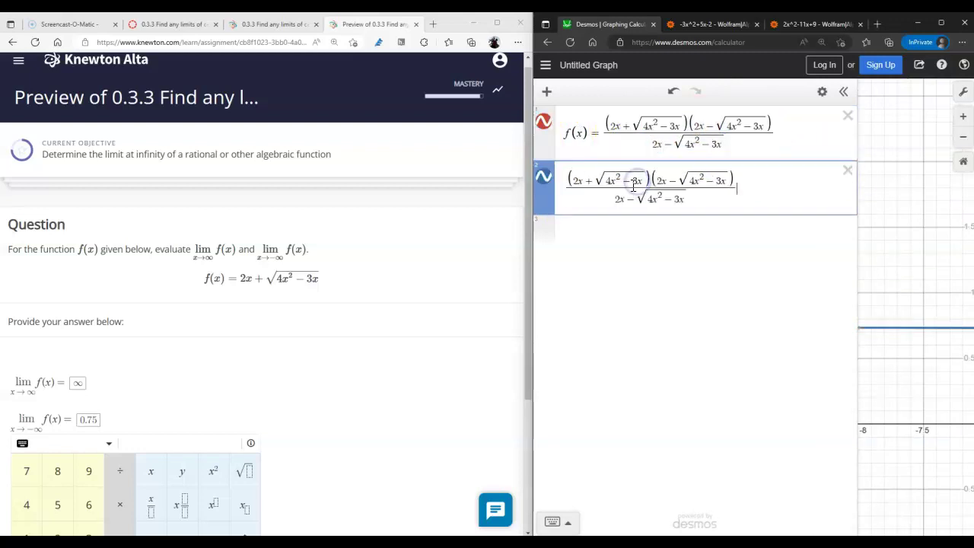
pyautogui.click(576, 180)
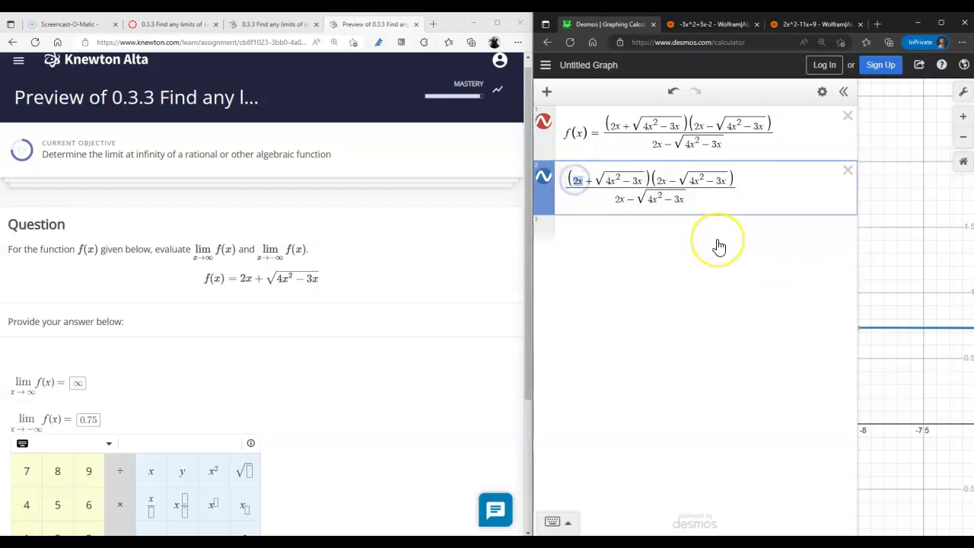
pyautogui.write('4x^2')
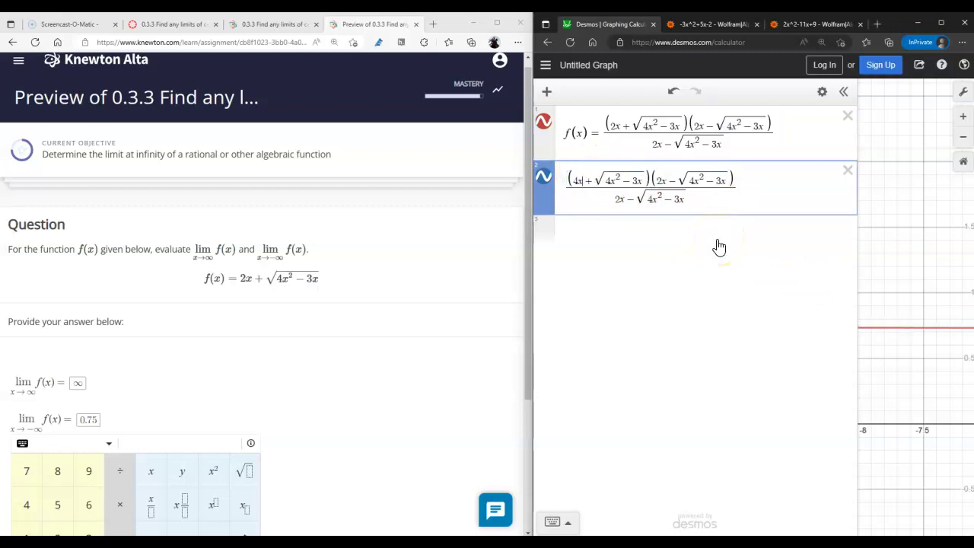
pyautogui.press('Right')
pyautogui.press('Delete')
pyautogui.write('-')
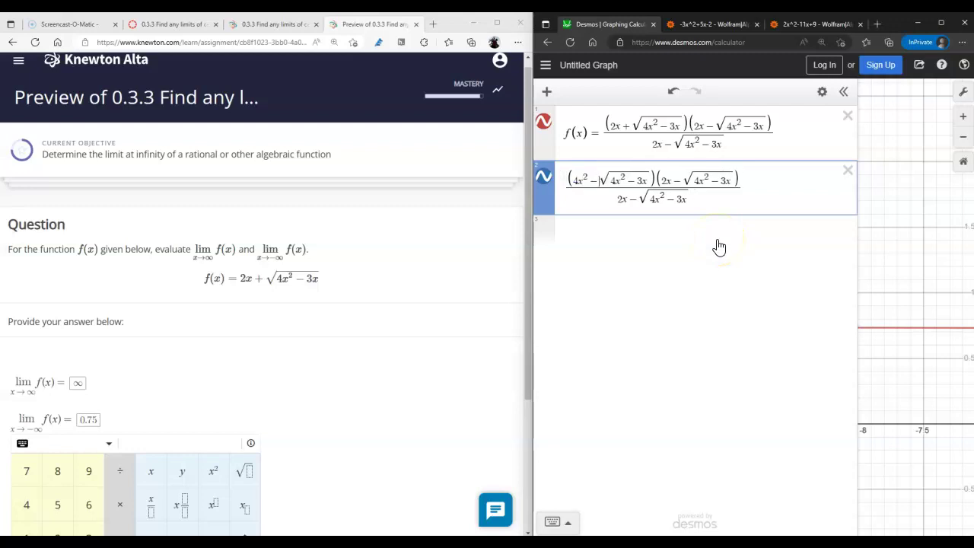
pyautogui.press('BackSpace')
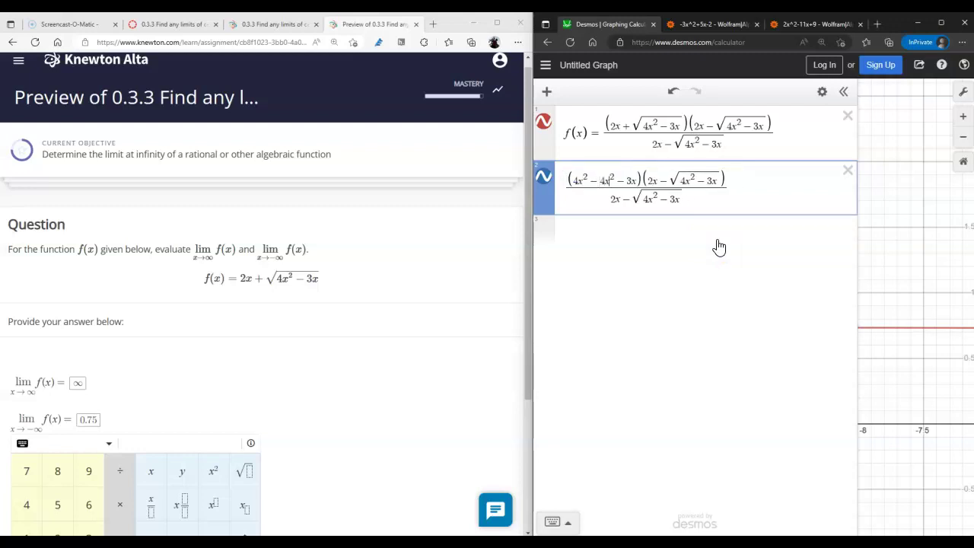
pyautogui.press('Right')
pyautogui.press('Delete')
pyautogui.write('+')
# Step: Remove the second numerator factor and cancel the 4x² terms, leaving 3x
pyautogui.hotkey('shift', 'End')
pyautogui.press('BackSpace')
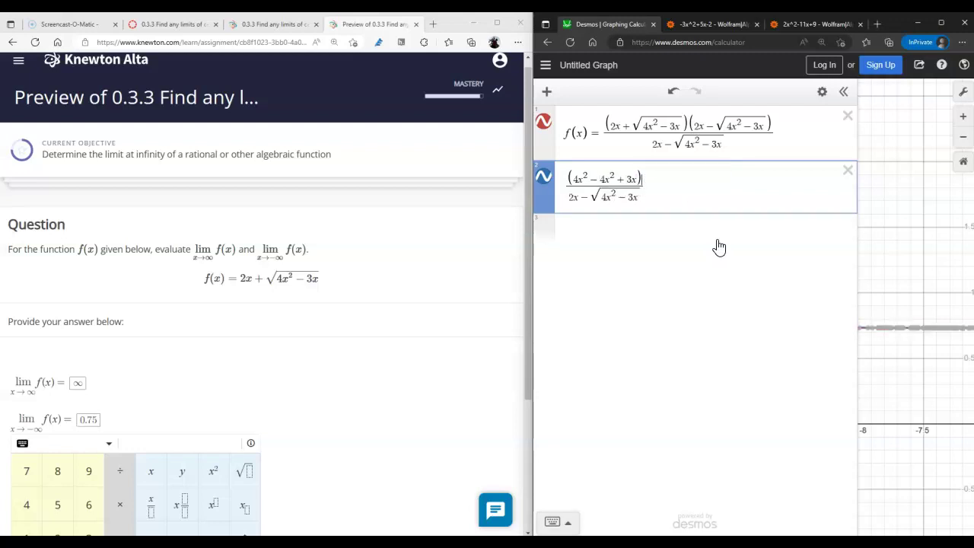
pyautogui.press('BackSpace')
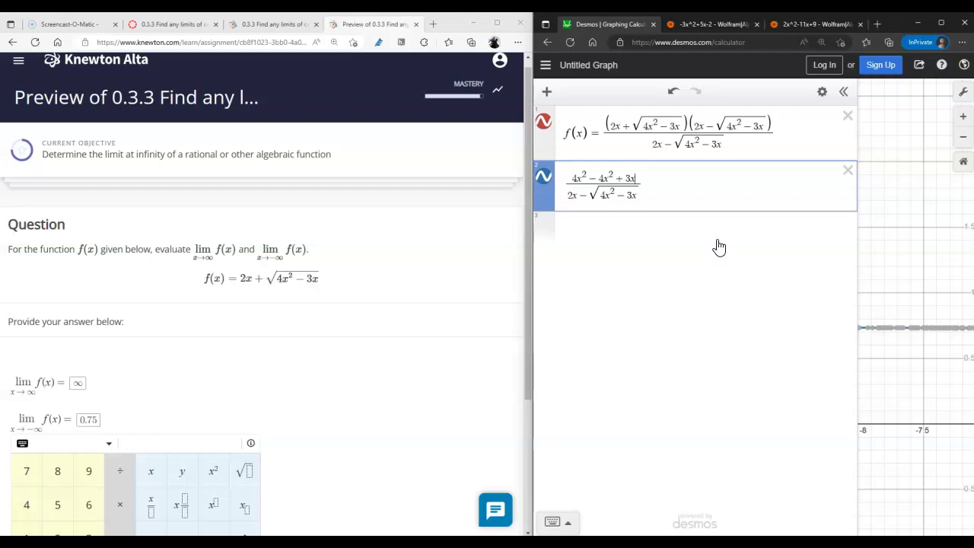
pyautogui.hotkey('shift', 'Home')
pyautogui.press('BackSpace')
pyautogui.press('Delete')
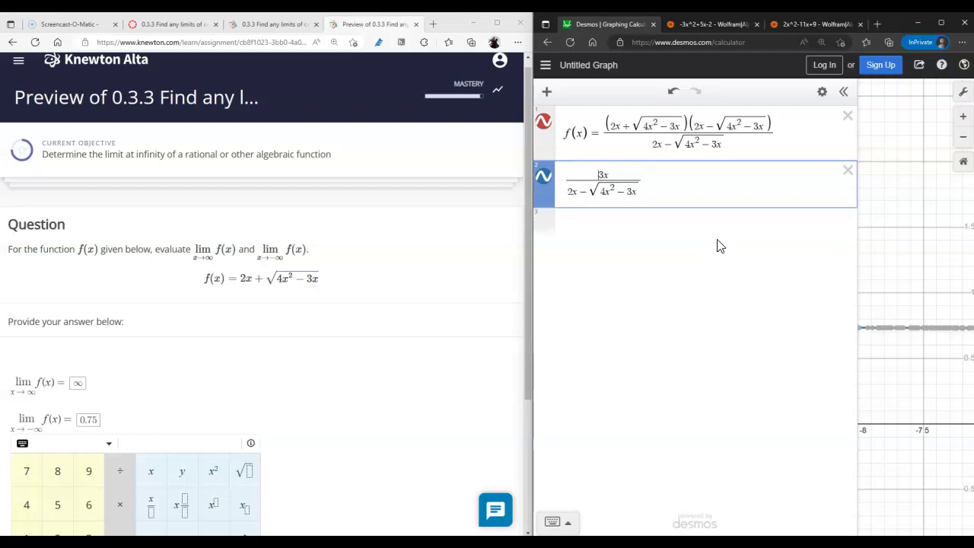
pyautogui.press('End')
# Step: Simplify the denominator's √(4x²−3x) to 2|x|, giving 3x/(2x − 2|x|)
pyautogui.hotkey('shift', 'End')
pyautogui.press('Delete')
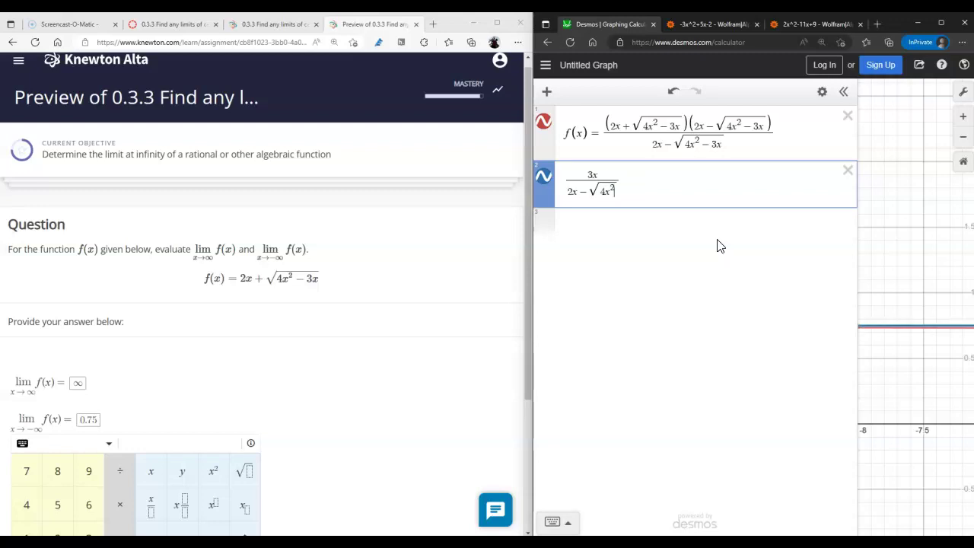
pyautogui.press('Left')
pyautogui.press('Left')
pyautogui.press('Left')
pyautogui.press('Left')
pyautogui.press('Left')
pyautogui.press('Left')
pyautogui.write('2')
pyautogui.press('Right')
pyautogui.press('Delete')
pyautogui.press('Delete')
pyautogui.press('BackSpace')
pyautogui.press('BackSpace')
pyautogui.press('BackSpace')
pyautogui.write('|x')
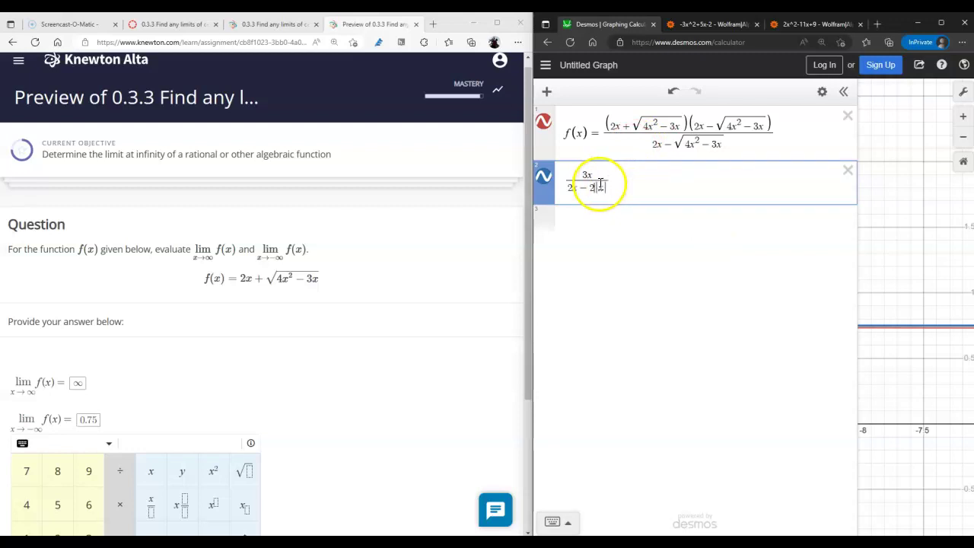
# Step: Zoom out the graph and change line 2's denominator to 2x + 2x
pyautogui.scroll(-5, 920, 355)
pyautogui.scroll(-8, 923, 359)
pyautogui.click(910, 399)
pyautogui.moveTo(910, 402); pyautogui.dragTo(903, 400)
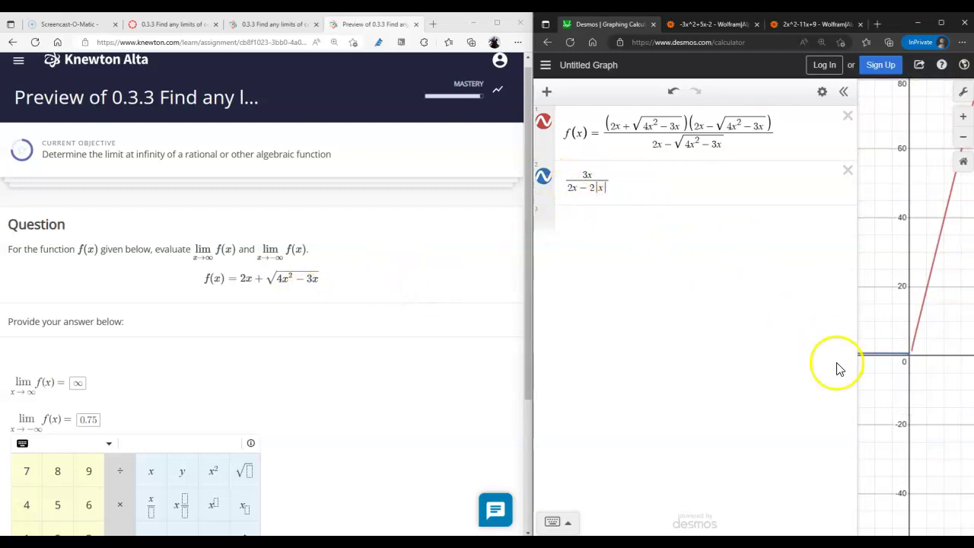
pyautogui.scroll(3, 924, 363)
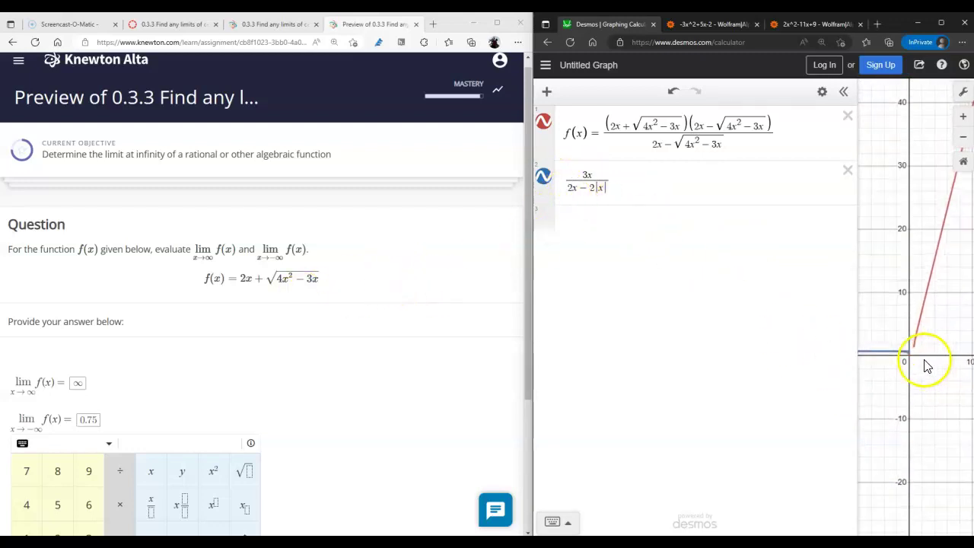
pyautogui.click(607, 188)
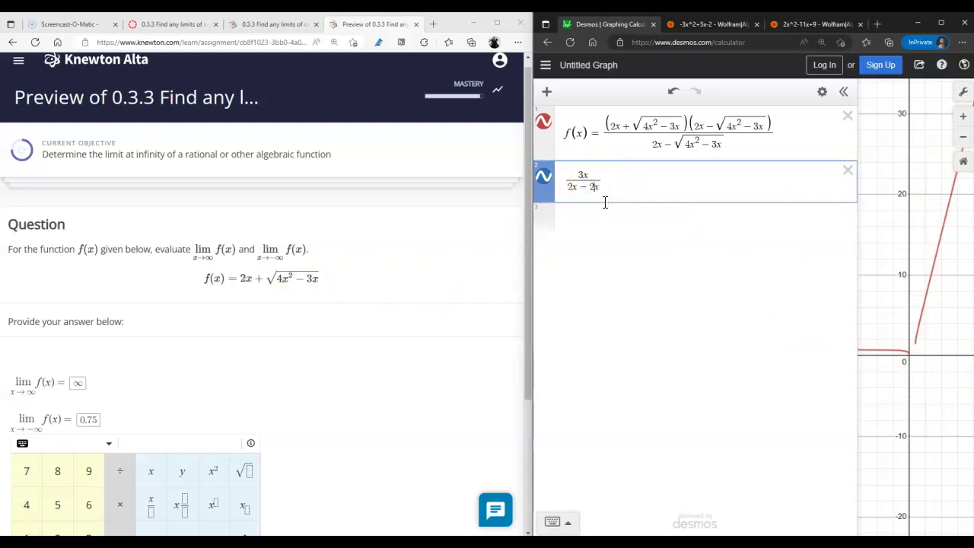
pyautogui.press('BackSpace')
pyautogui.write('+')
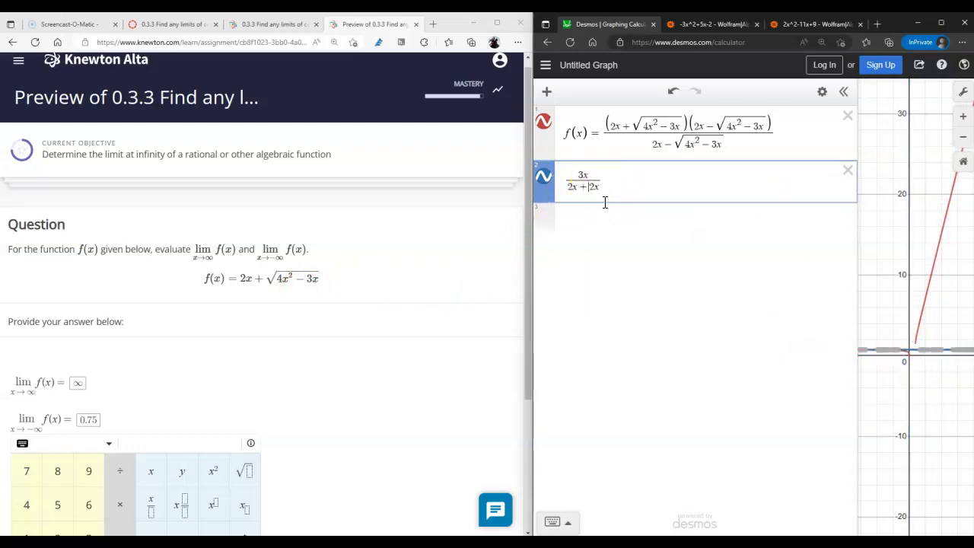
pyautogui.scroll(-2, 343, 391)
# Step: Submit the ∞ and 0.75 answers and continue past the explanation
pyautogui.click(489, 461)
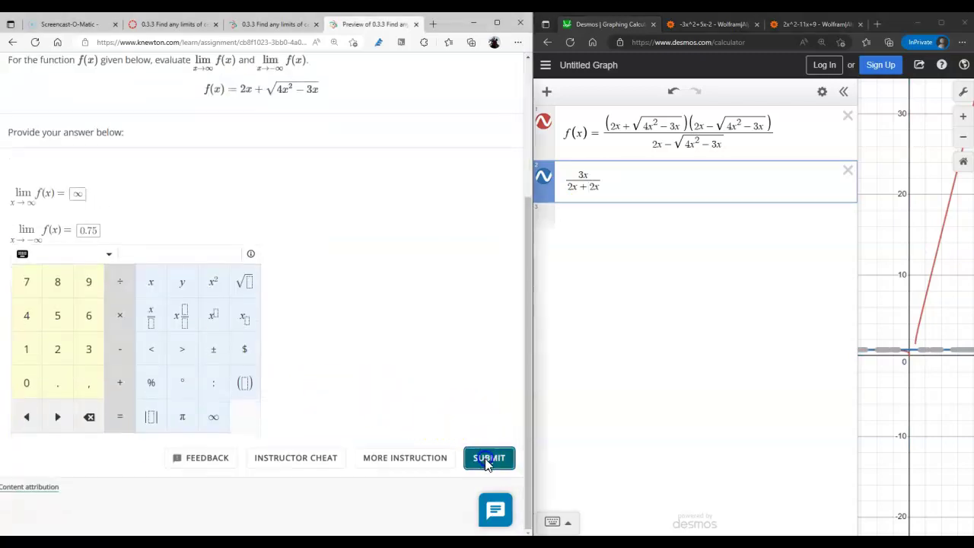
pyautogui.scroll(-15, 289, 343)
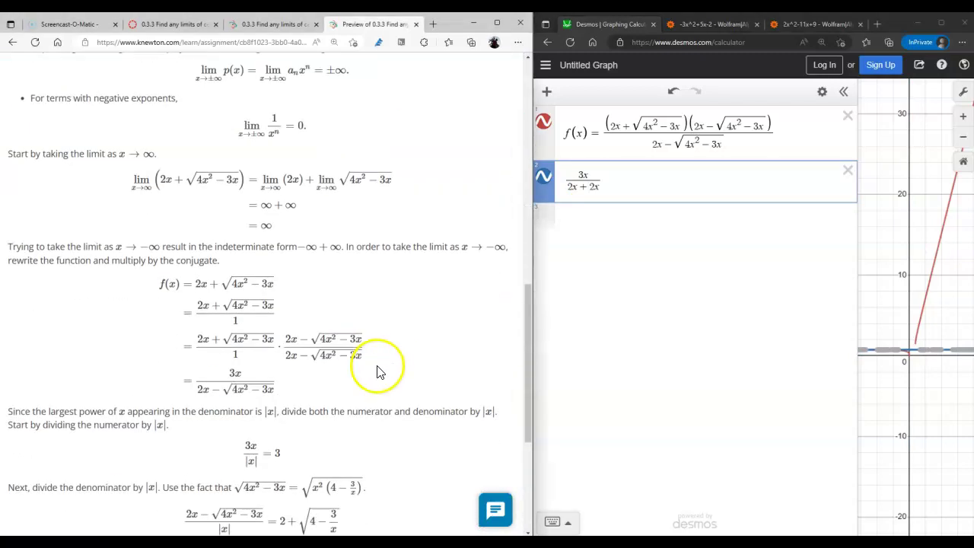
pyautogui.click(473, 461)
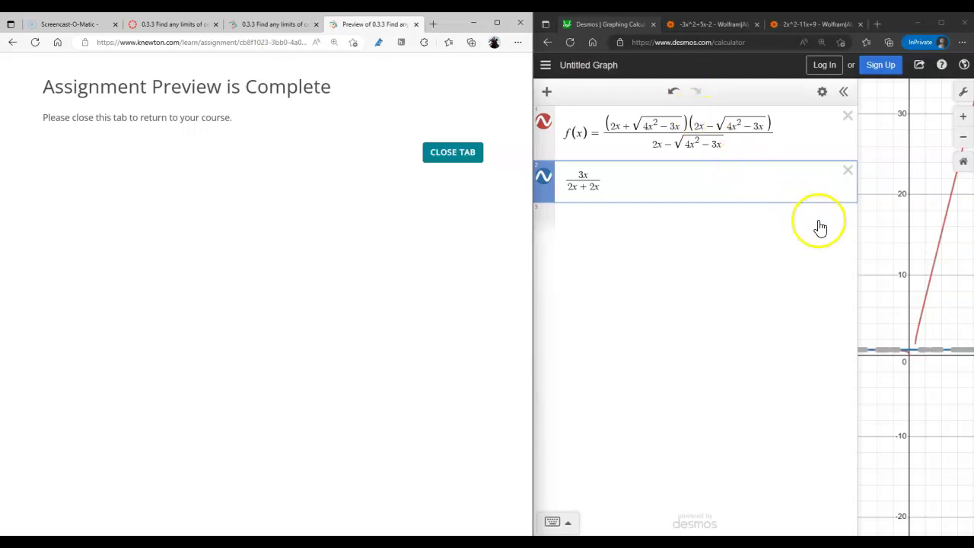
pyautogui.click(858, 244)
pyautogui.moveTo(858, 244); pyautogui.dragTo(804, 244)
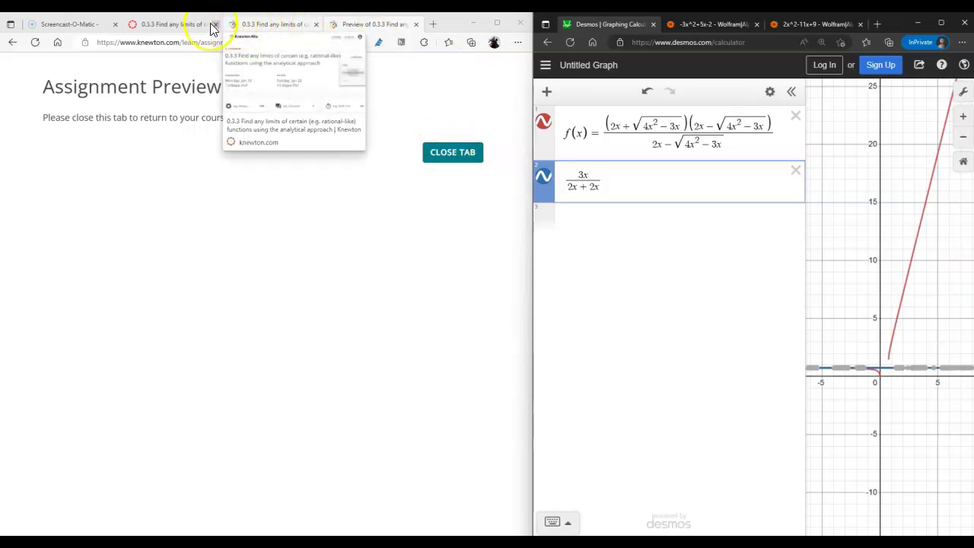
pyautogui.moveTo(193, 27)
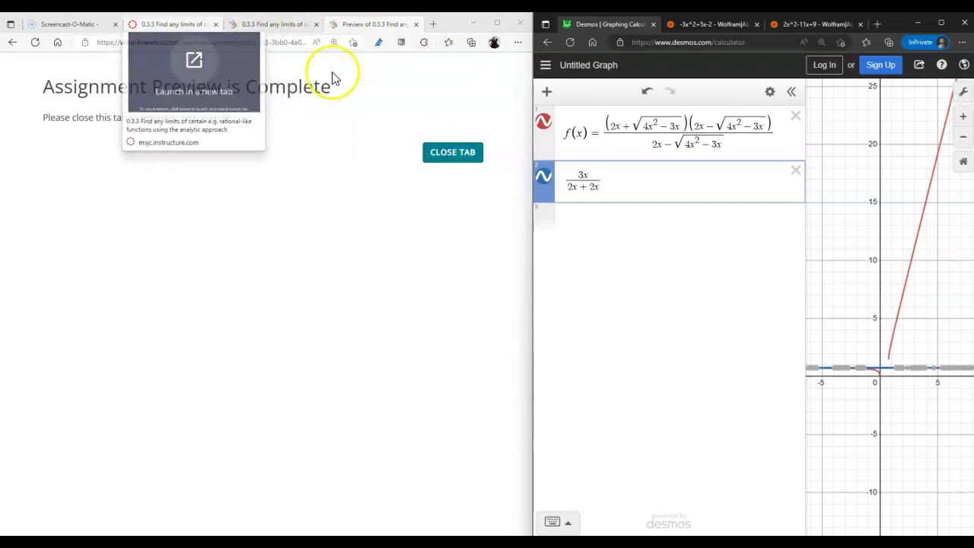